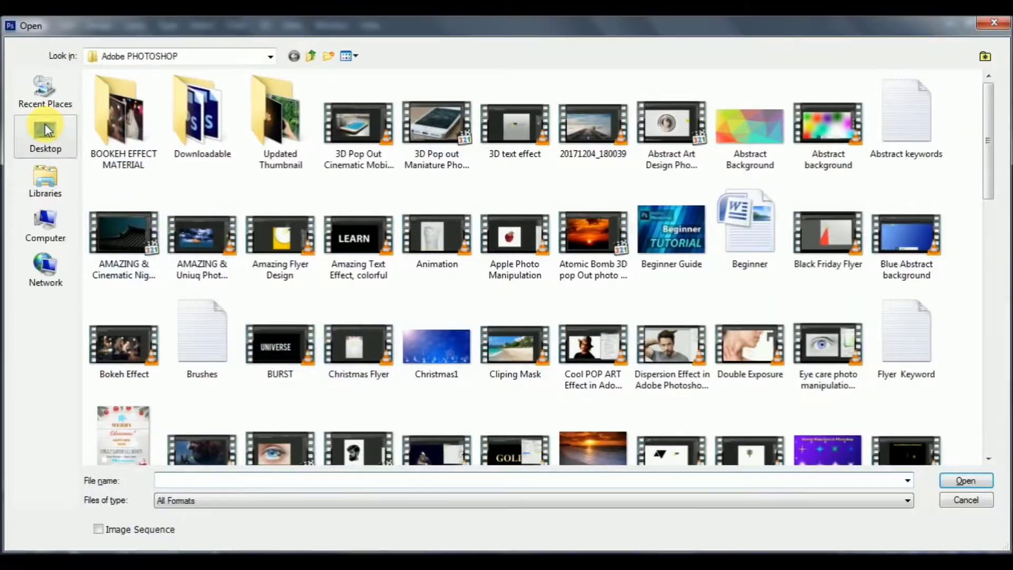
Open ThinkstockPhotos_486971192_wide.jpg, the baby-with-blue-ball photo, from the Desktop.
left_click(45, 132)
left_click(660, 323)
scroll(660, 323, "down", 1)
double_click(486, 381)
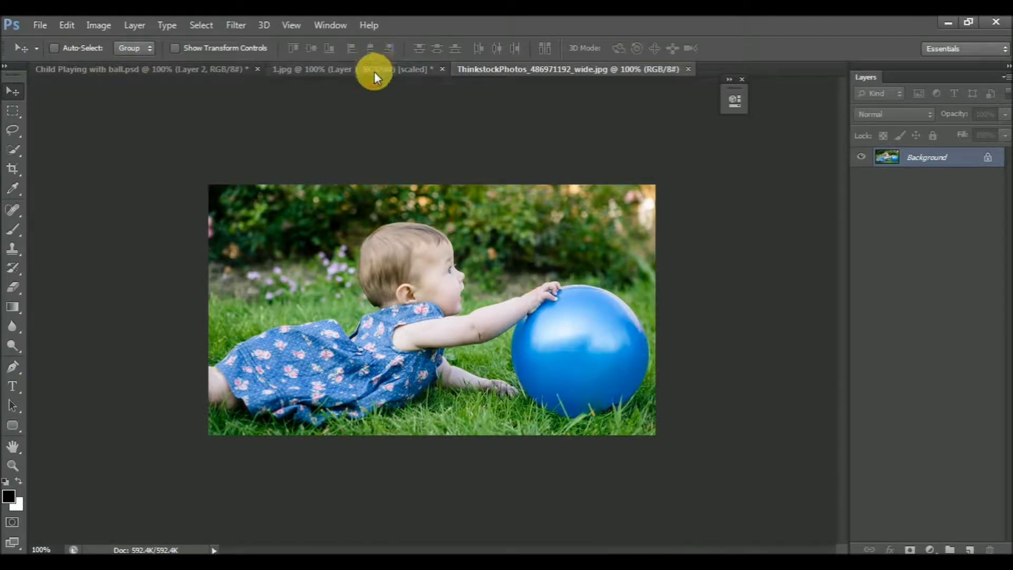
Bring the Earth layer from 1.jpg into the baby photo, shrink it and move it onto the ball.
left_click(374, 72)
mouse_move(406, 253)
left_mouse_down()
mouse_move(519, 107)
mouse_move(521, 69)
mouse_move(527, 315)
left_mouse_up()
key("ctrl+t")
left_click_drag(373, 158, 516, 233)
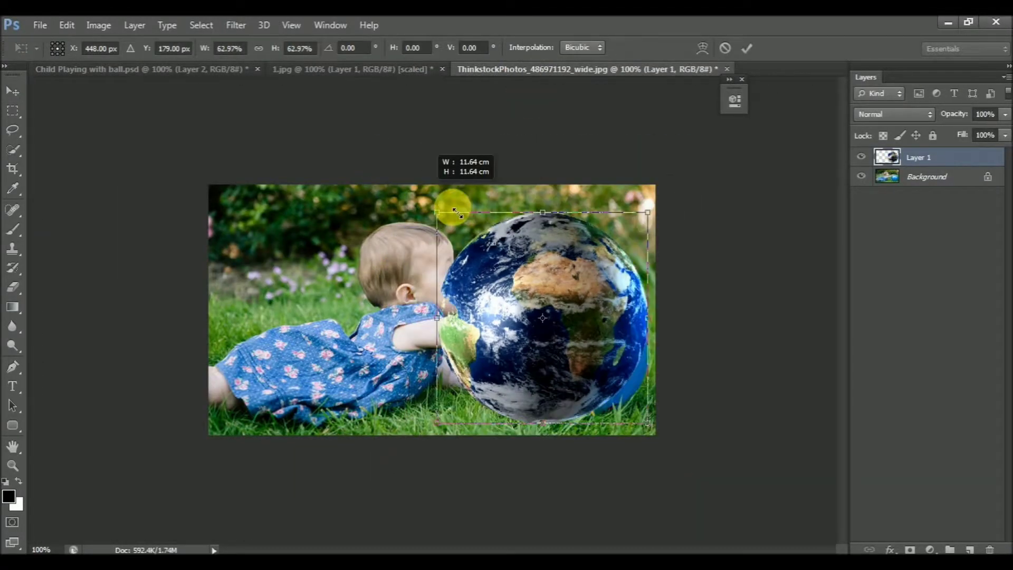
key("Return")
left_click_drag(535, 310, 566, 334)
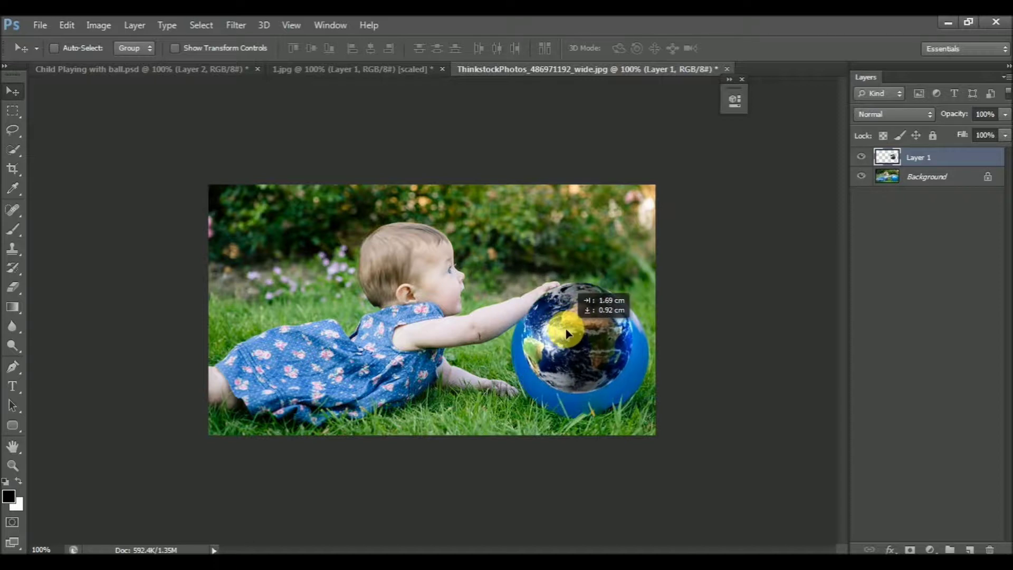
Enlarge the Earth to about 120% so it fully covers the blue ball.
key("ctrl+t")
left_click_drag(629, 396, 653, 418)
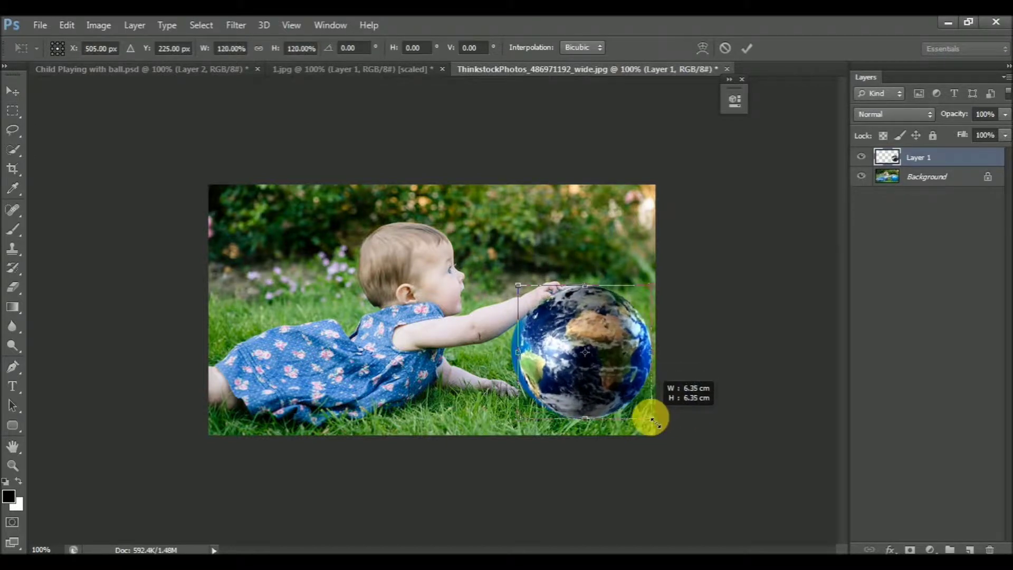
left_click_drag(514, 412, 513, 421)
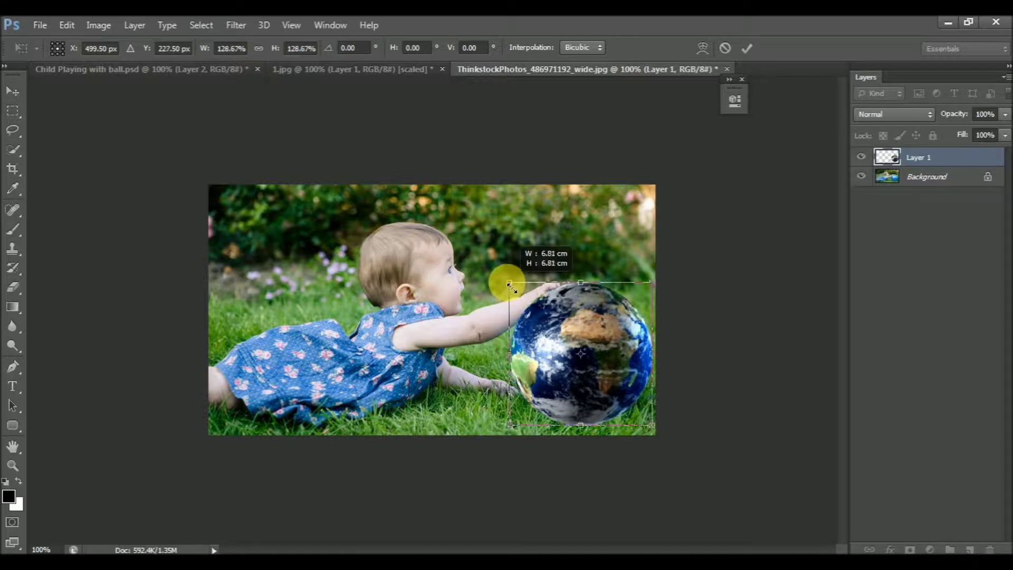
left_click_drag(512, 289, 508, 284)
key("Return")
Hide the Earth layer and zoom in on the baby's arm and the ball.
key("z")
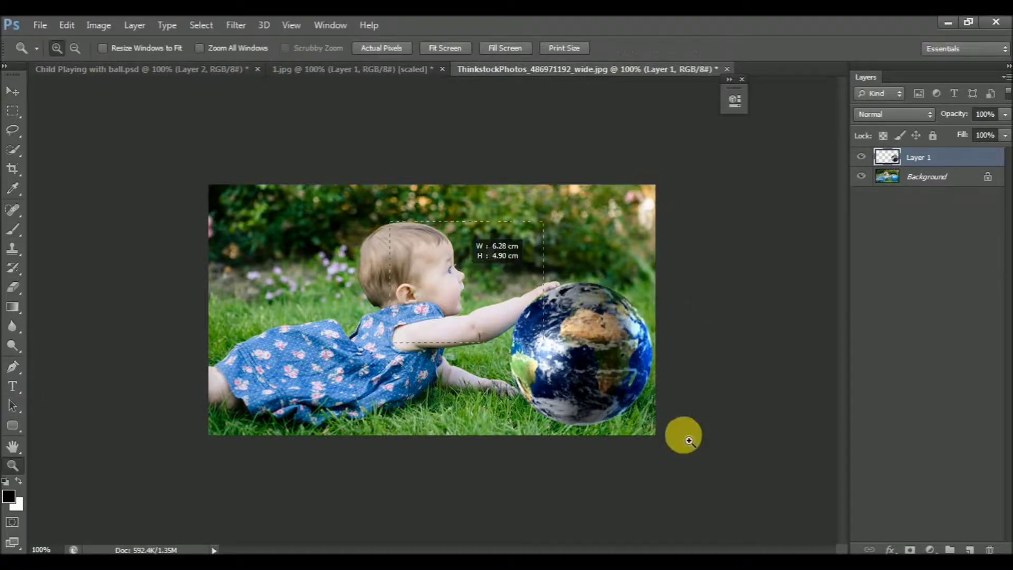
left_click_drag(579, 224, 685, 435)
left_click(862, 157)
left_click_drag(381, 258, 554, 355)
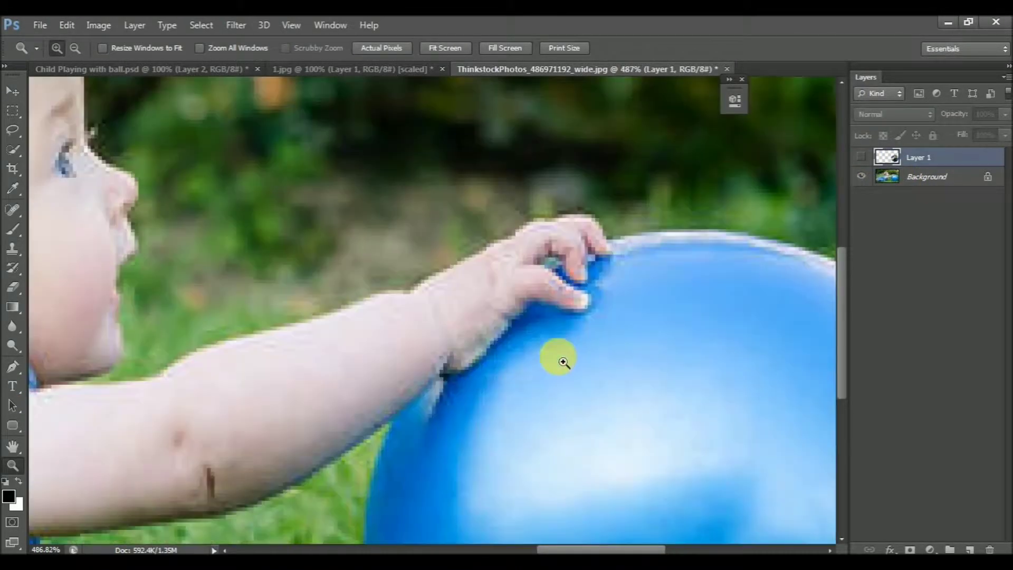
Begin a Pen path under the forearm, tracing the wrist and hand to the fingertip.
key("p")
left_click(494, 405)
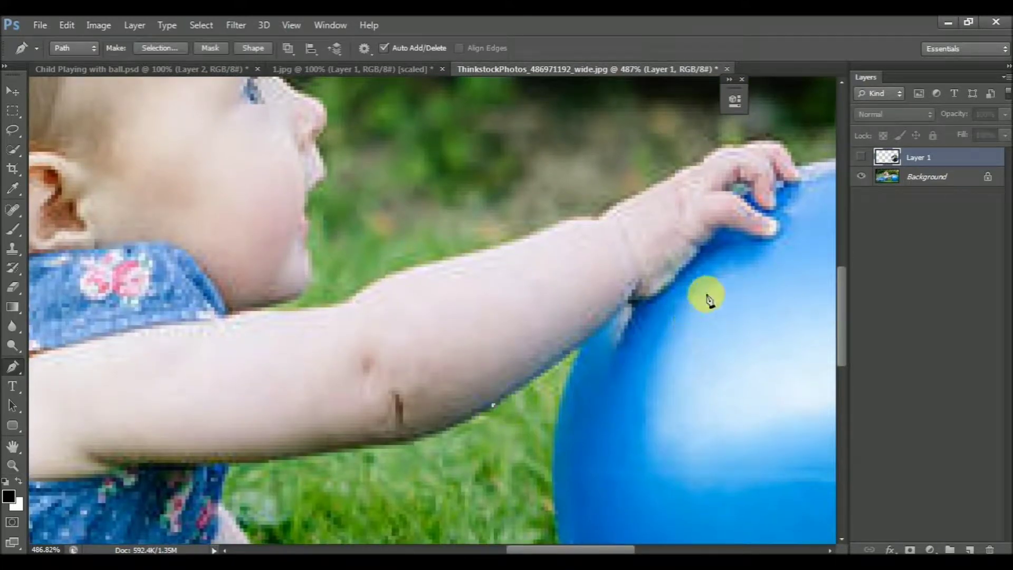
left_click(629, 311)
left_click_drag(632, 301, 667, 286)
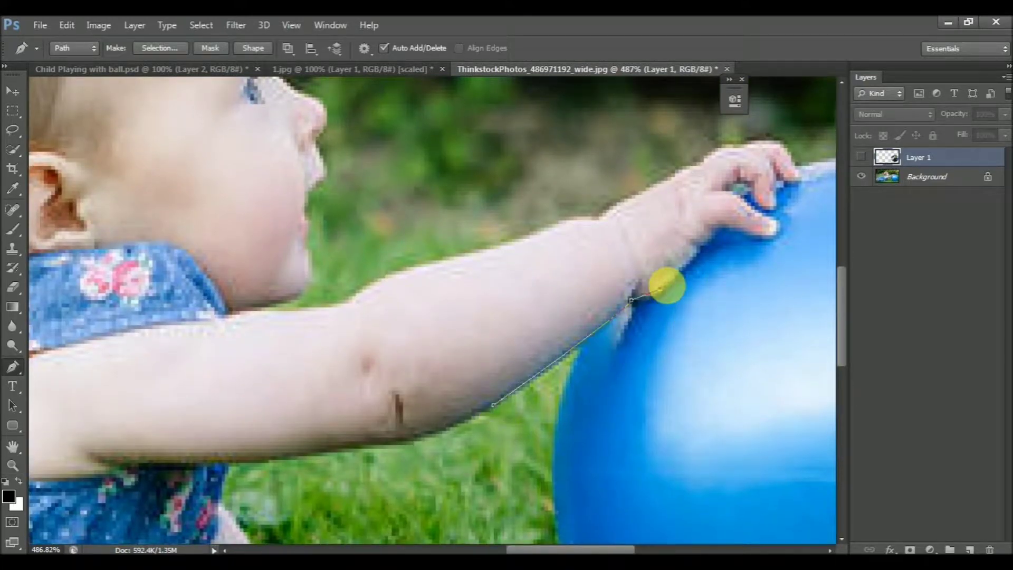
left_click(660, 289)
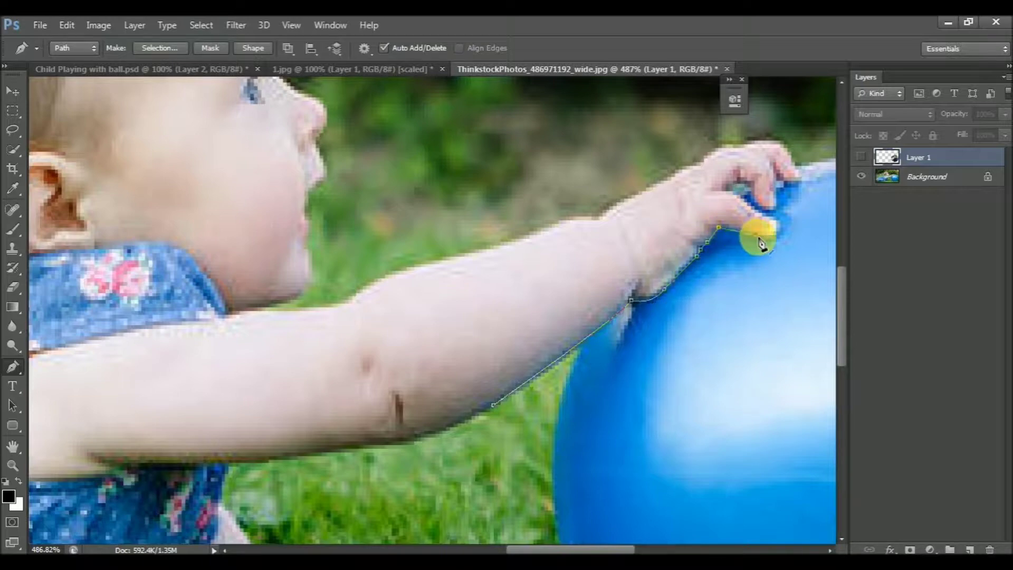
left_click_drag(757, 234, 788, 232)
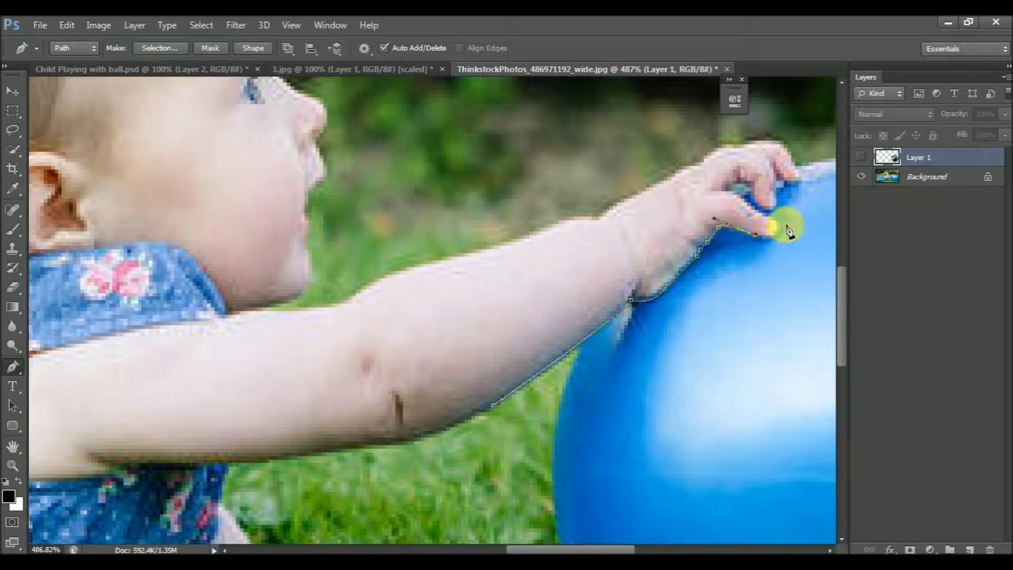
left_click(778, 226)
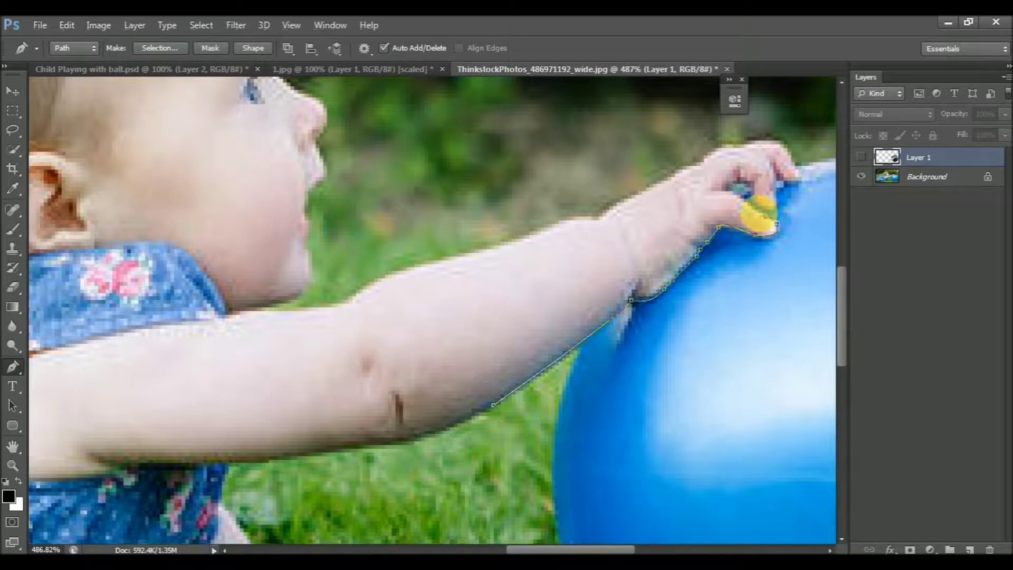
Trace around the back of the hand, close the path, and choose Make Selection.
left_click(768, 222)
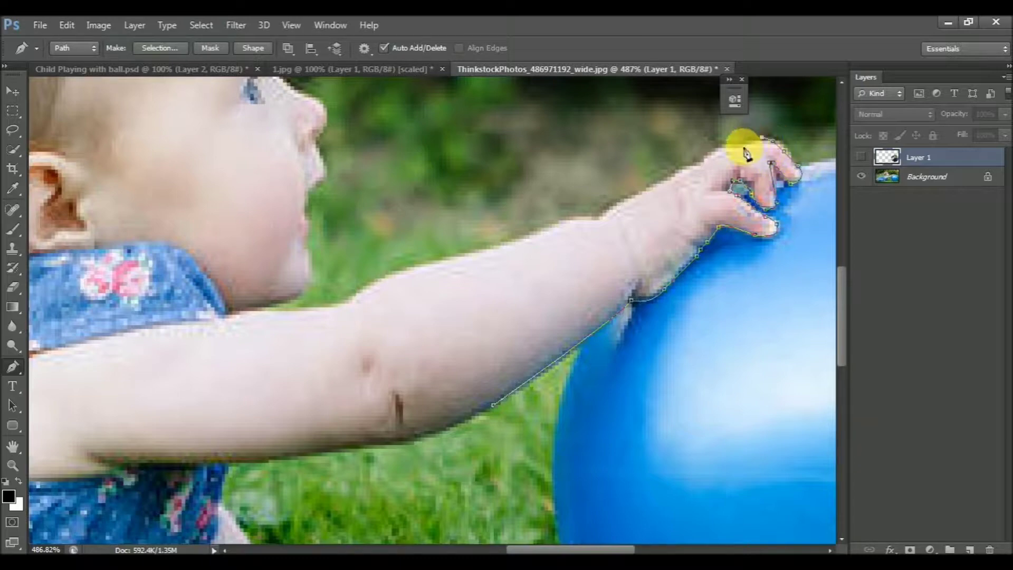
left_click(664, 182)
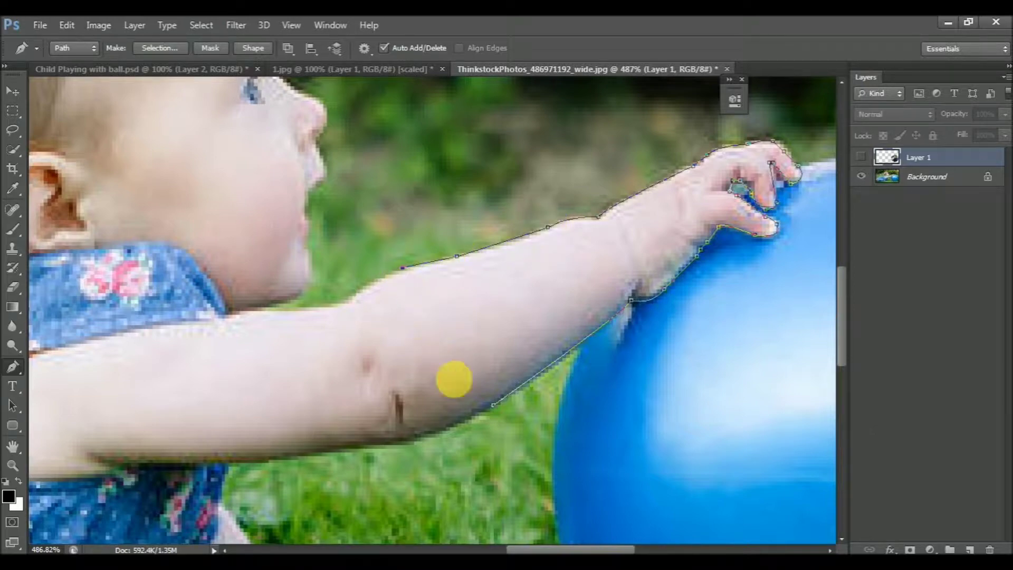
left_click_drag(454, 379, 474, 335)
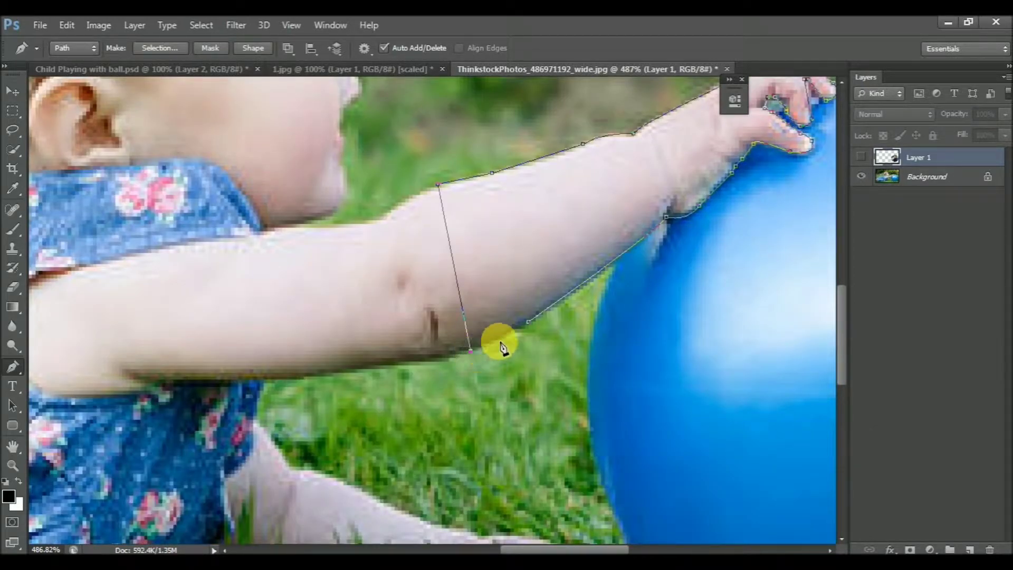
left_click(536, 305)
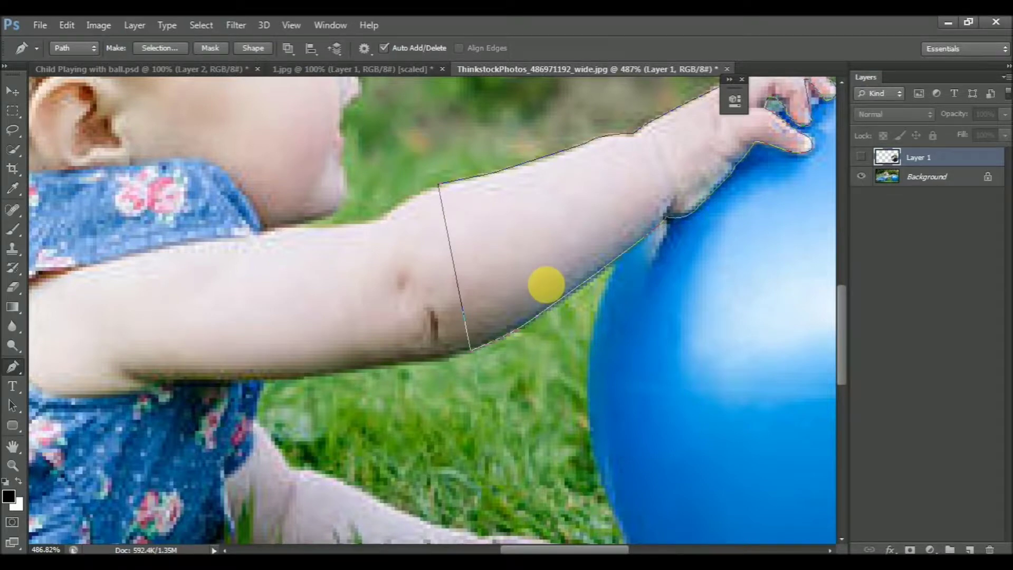
right_click(546, 283)
left_click(581, 288)
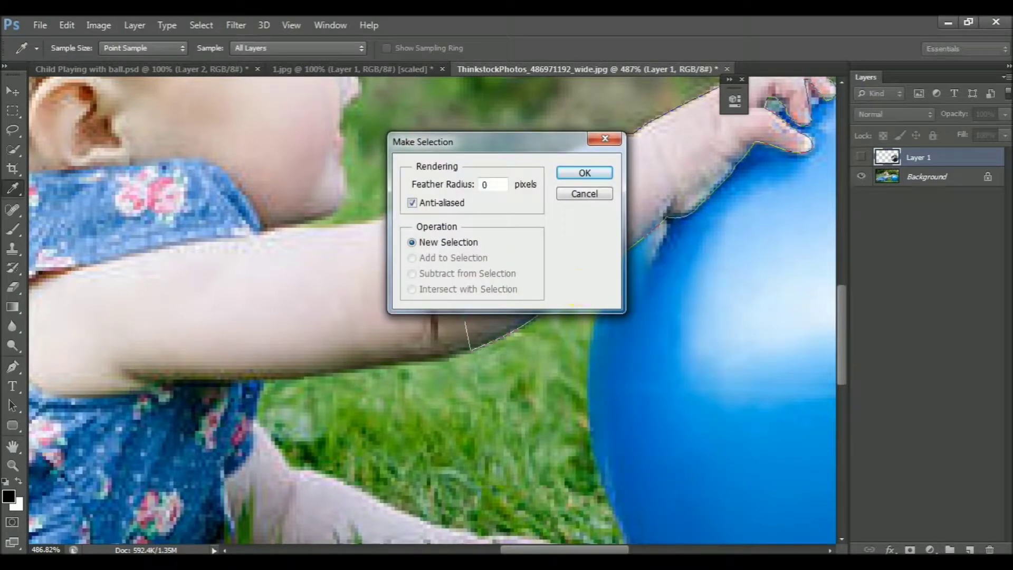
Turn the arm path into a selection and copy it to a new layer, then undo that copy.
key("Return")
scroll(581, 290, "down", 5)
key("ctrl+j")
key("v")
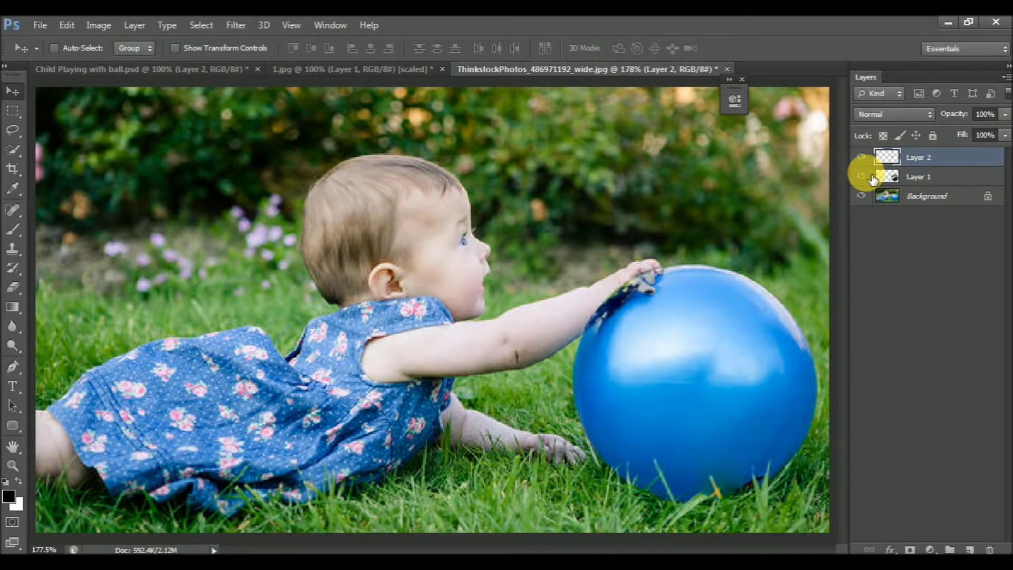
left_click(862, 176)
key("ctrl+z")
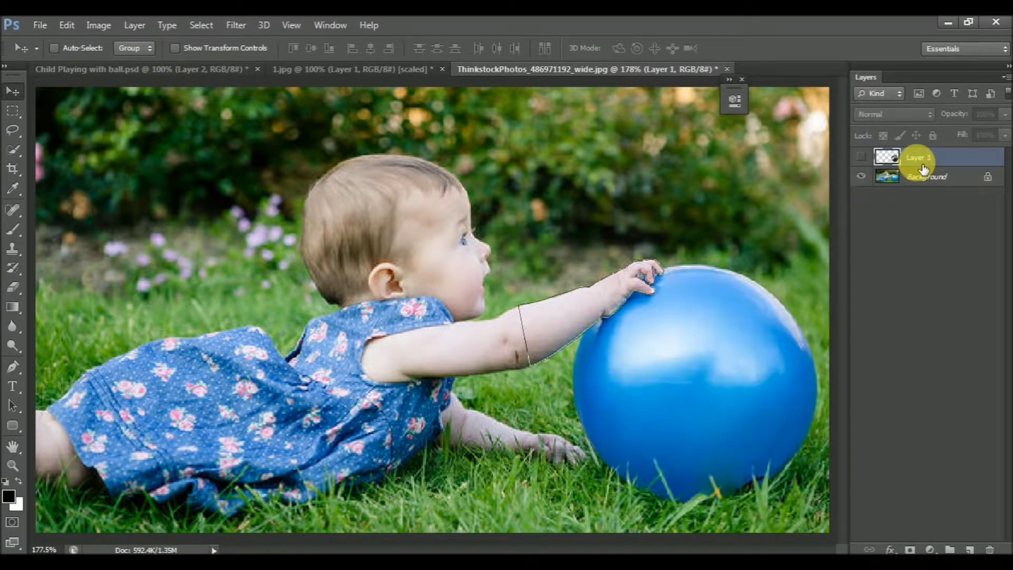
On the Background layer, make a selection from the arm path again.
left_click(918, 182)
key("p")
right_click(561, 311)
left_click(612, 280)
key("Return")
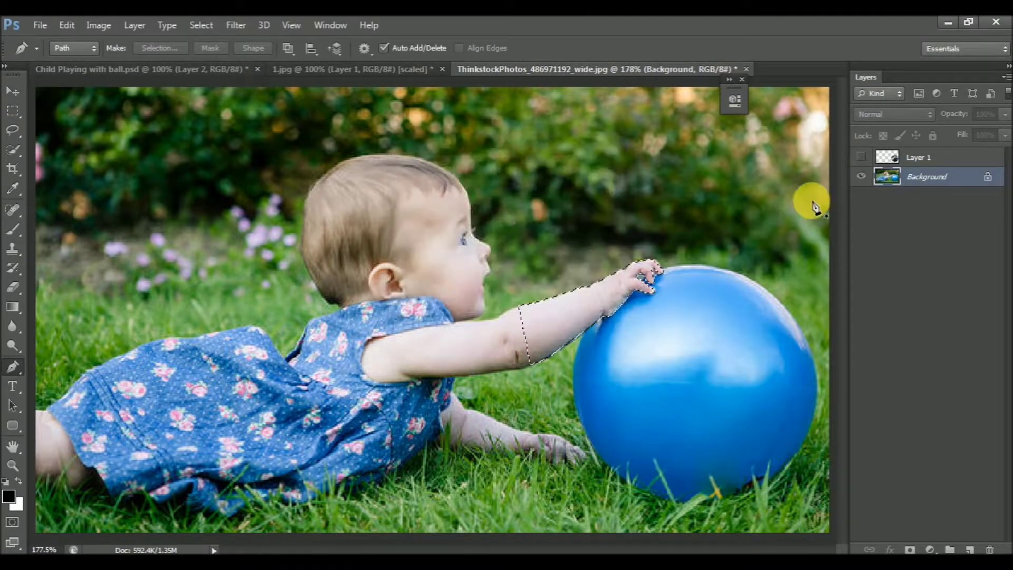
Copy the arm to Layer 2, show the Earth layer, and stack Layer 2 above it.
key("ctrl+shift+alt+n")
key("v")
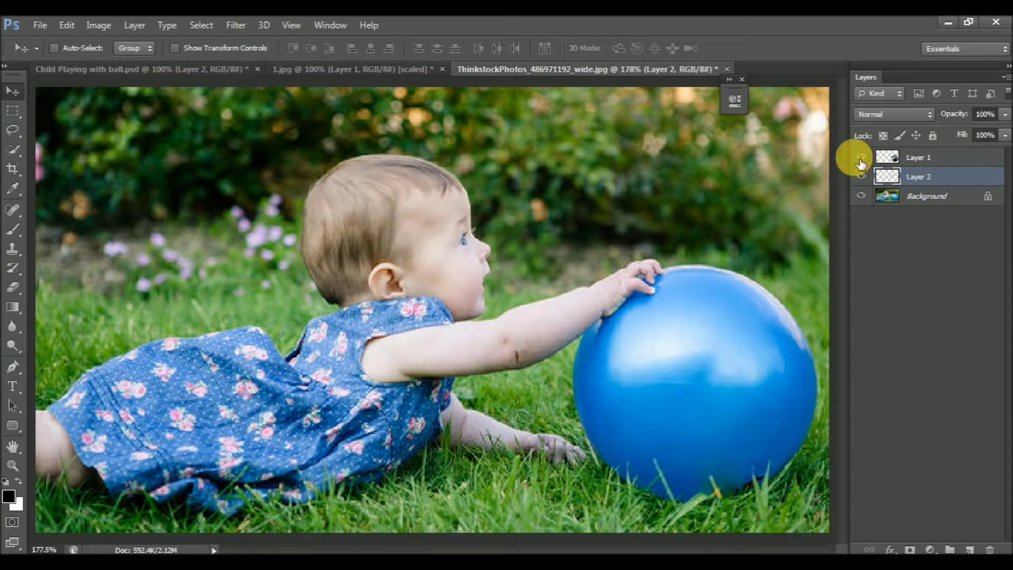
left_click(862, 157)
left_click_drag(907, 185, 908, 155)
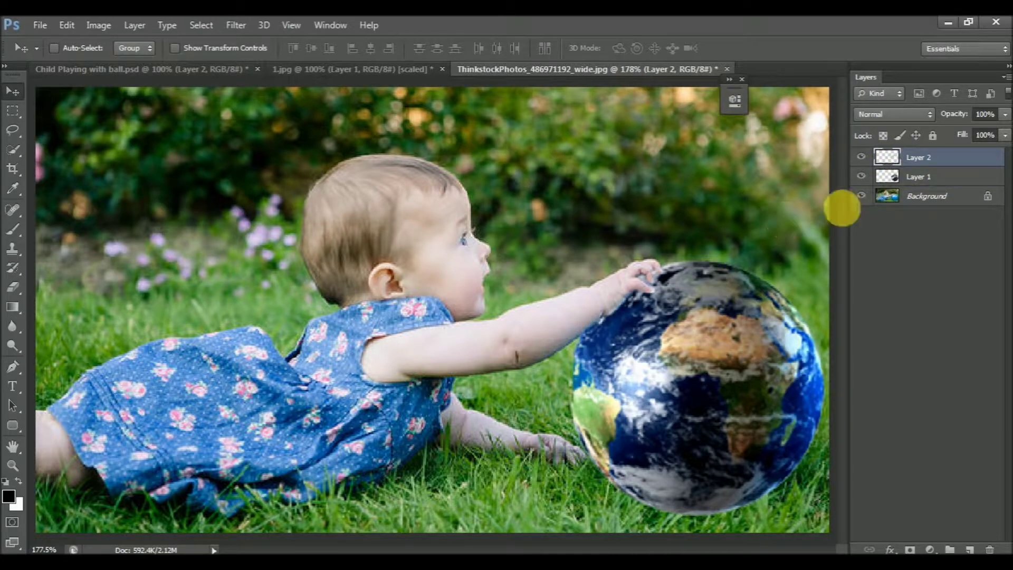
Add a new layer and paint a soft dark shadow under the forearm.
key("b")
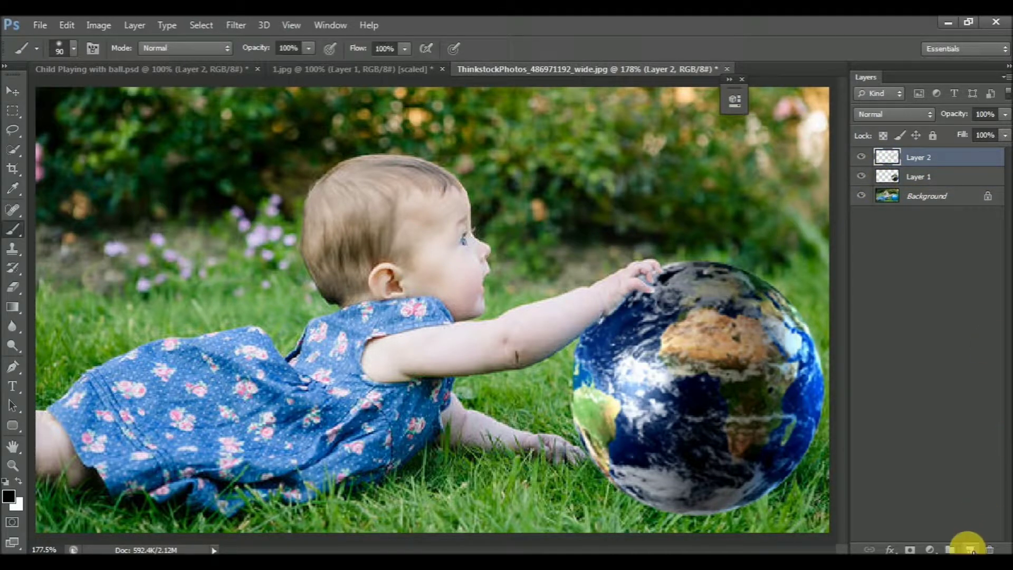
left_click(970, 549)
key("v")
mouse_move(555, 293)
left_mouse_down()
mouse_move(570, 303)
mouse_move(573, 217)
left_mouse_up()
Squash, widen and rotate the shadow to follow the arm, then move it onto the forearm.
key("ctrl+t")
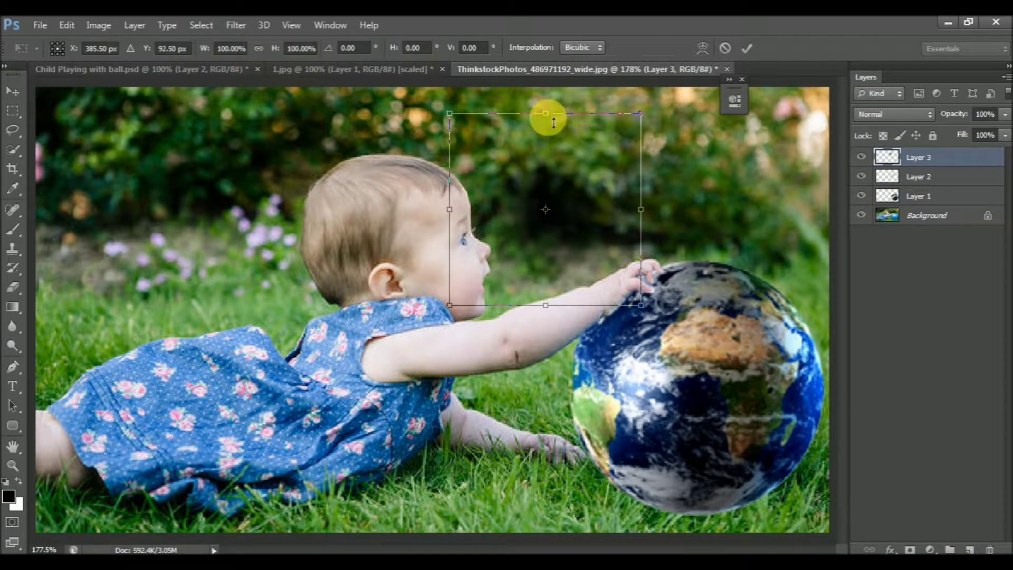
left_click_drag(547, 113, 547, 173)
left_click_drag(645, 213, 713, 213)
left_click_drag(436, 309, 497, 344)
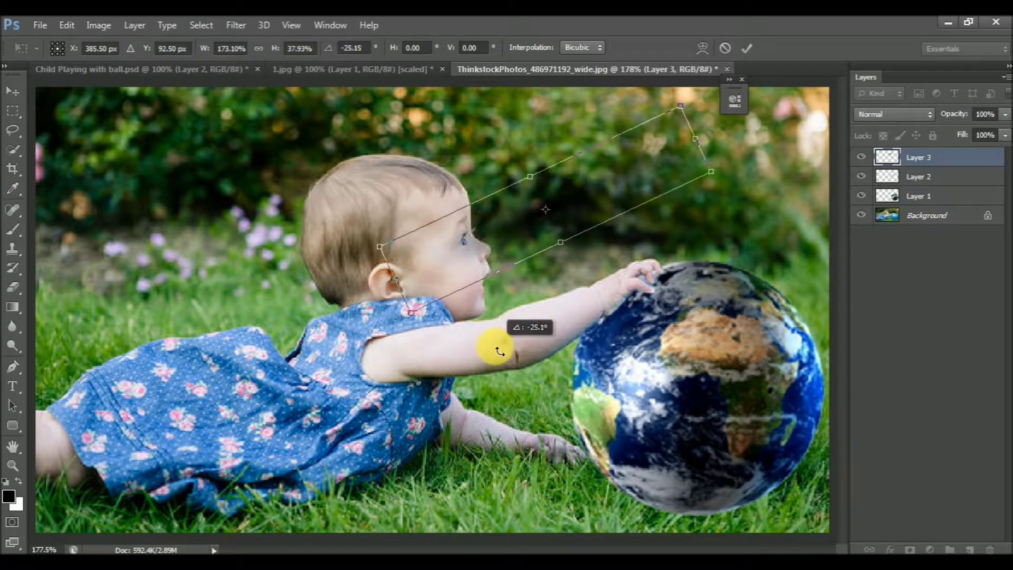
key("Return")
mouse_move(546, 251)
left_mouse_down()
mouse_move(598, 302)
mouse_move(599, 321)
left_mouse_up()
Rotate the shadow to fit under the hand and place its layer below the arm layer.
key("ctrl+t")
left_click_drag(524, 396, 539, 414)
key("Return")
left_click_drag(585, 315, 623, 307)
key("ctrl+bracketleft")
Select the arm layer, zoom in on the hand and globe, and erase with a small eraser.
left_click(13, 150)
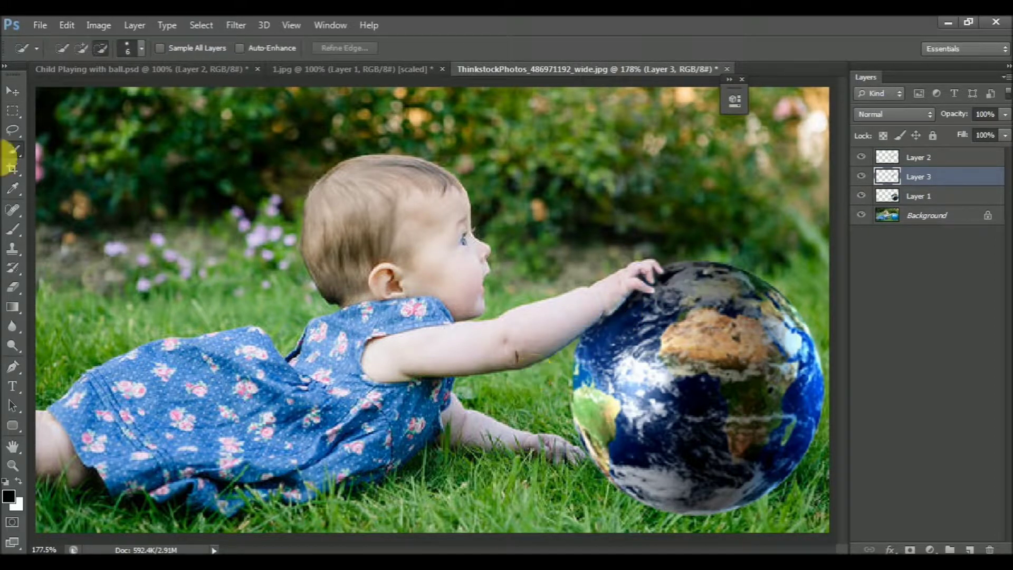
key("e")
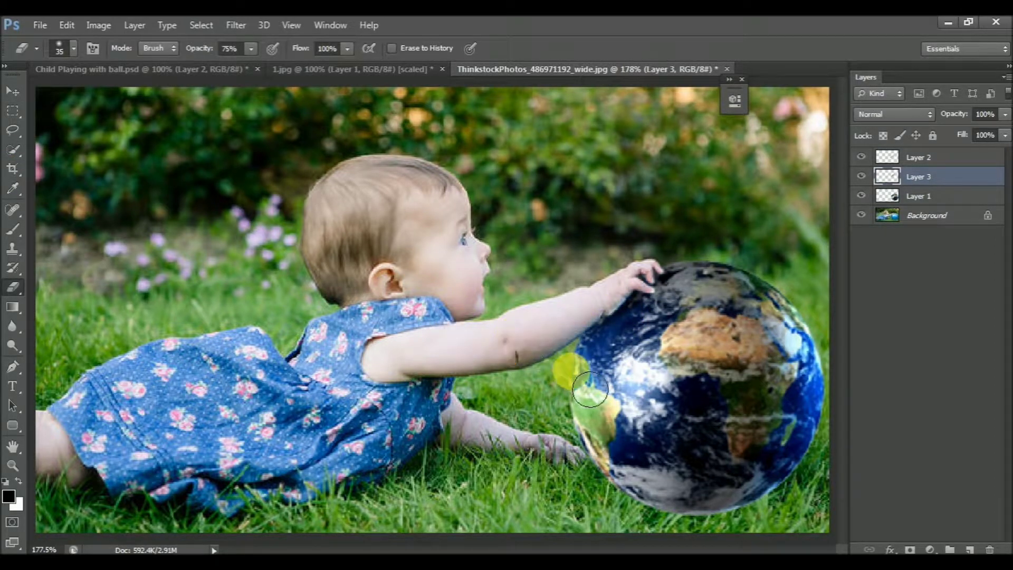
key("v")
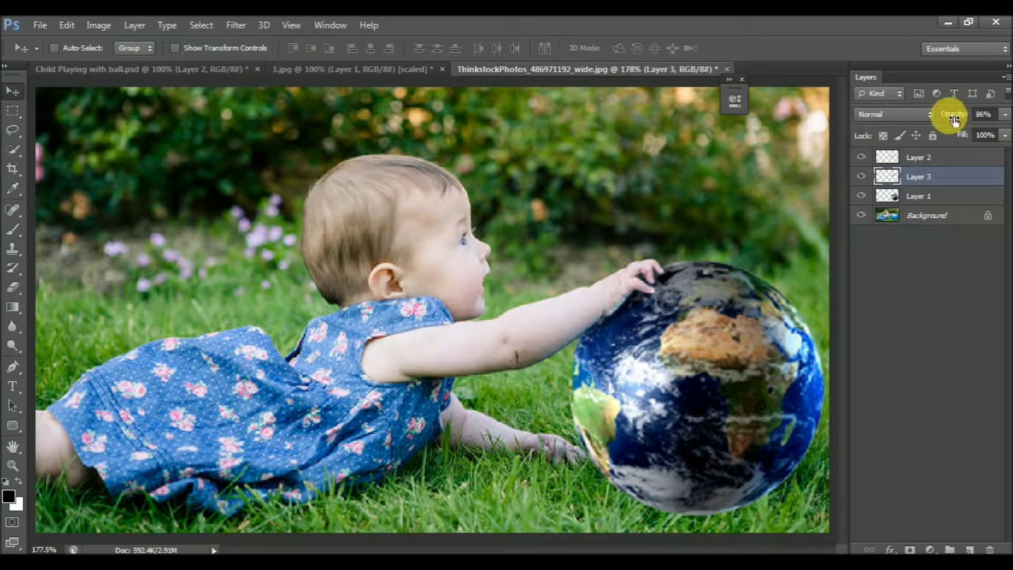
key("z")
left_click(662, 289)
left_click(895, 157)
key("e")
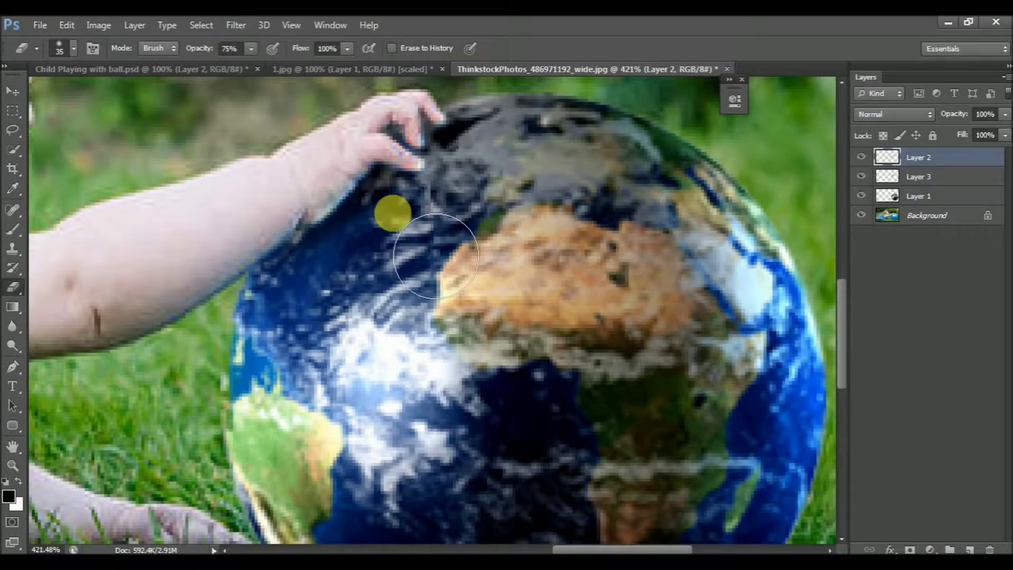
key("bracketleft")
key("bracketleft")
key("bracketleft")
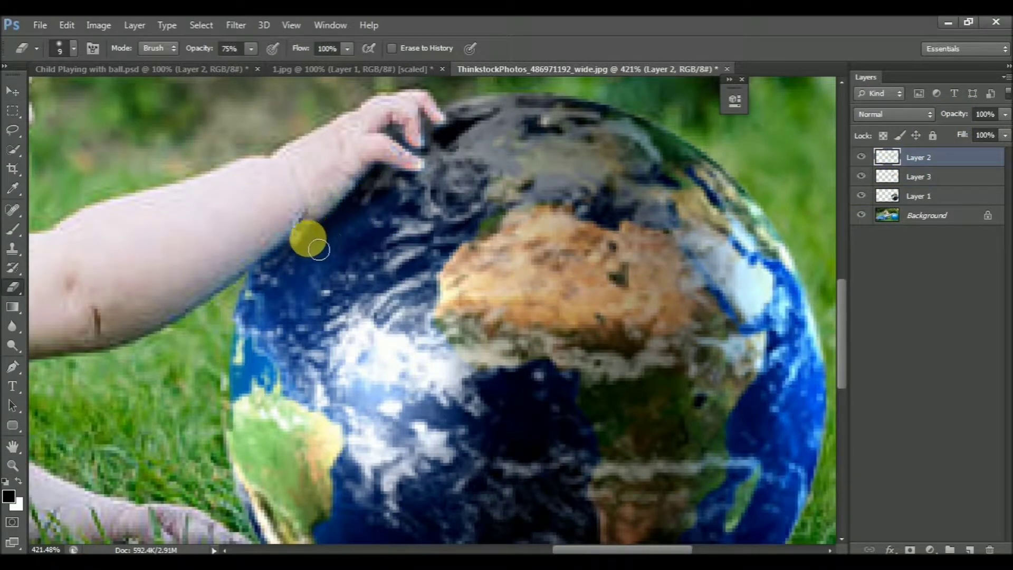
Zoom out to view the whole composition and select the globe Layer 1.
key("ctrl+0")
key("v")
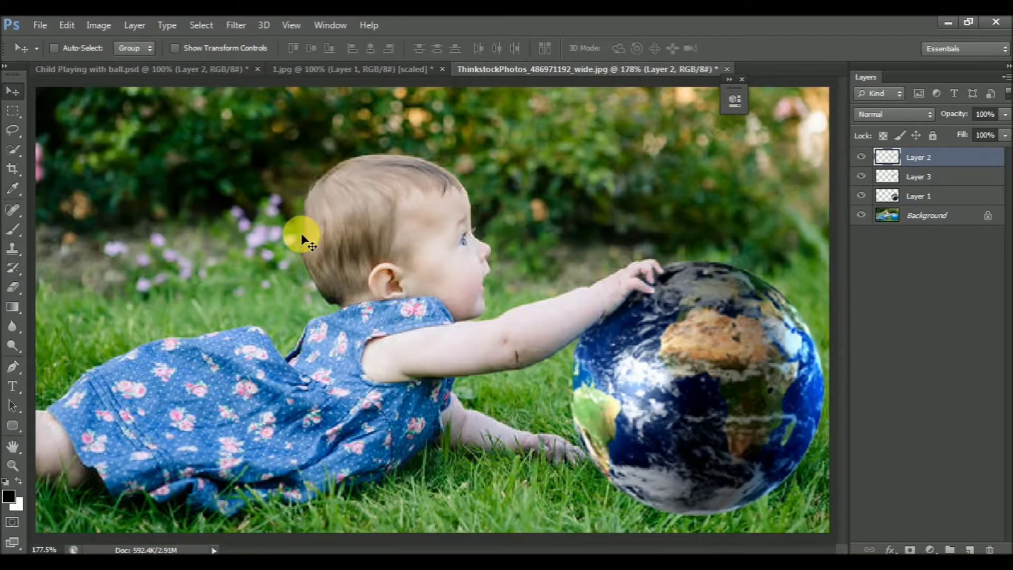
key("ctrl+minus")
key("ctrl+minus")
left_click(888, 196)
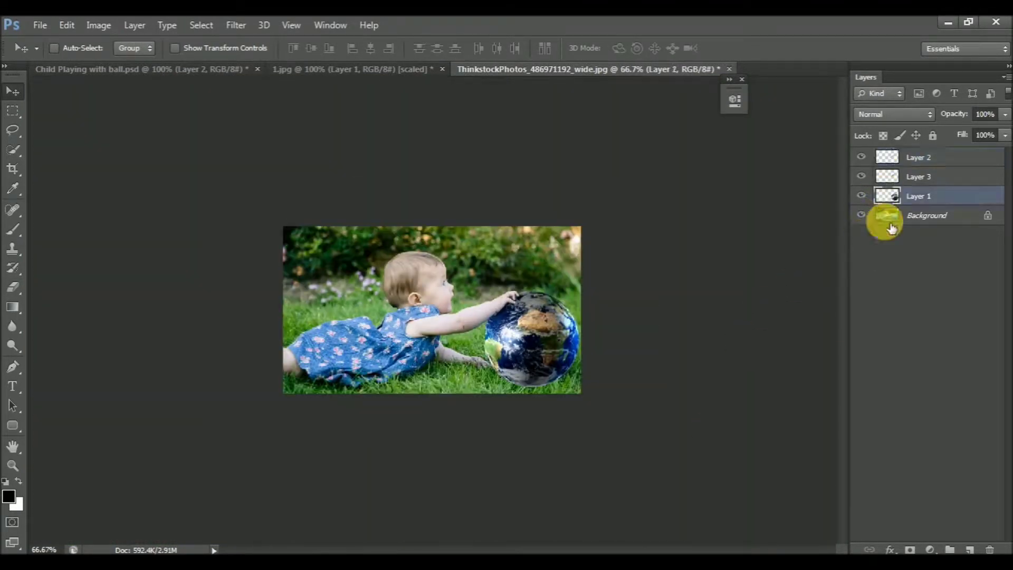
Duplicate the Background layer as Background copy.
double_click(904, 200)
key("Escape")
left_click(897, 214)
key("ctrl+j")
key("ctrl+l")
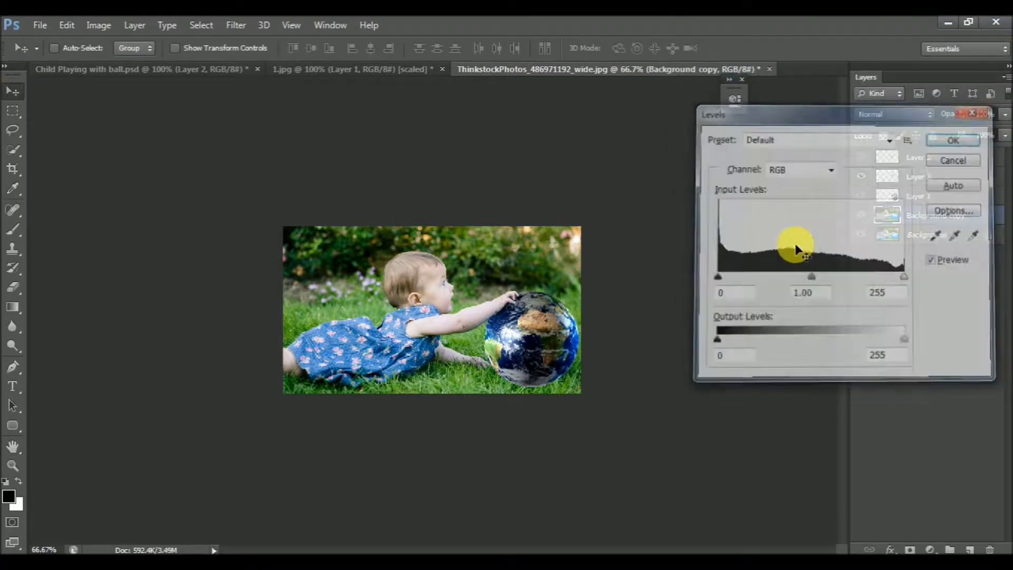
key("Escape")
Darken Background copy with a Levels black point of 32 and a Curves midtone pull-down.
key("ctrl+l")
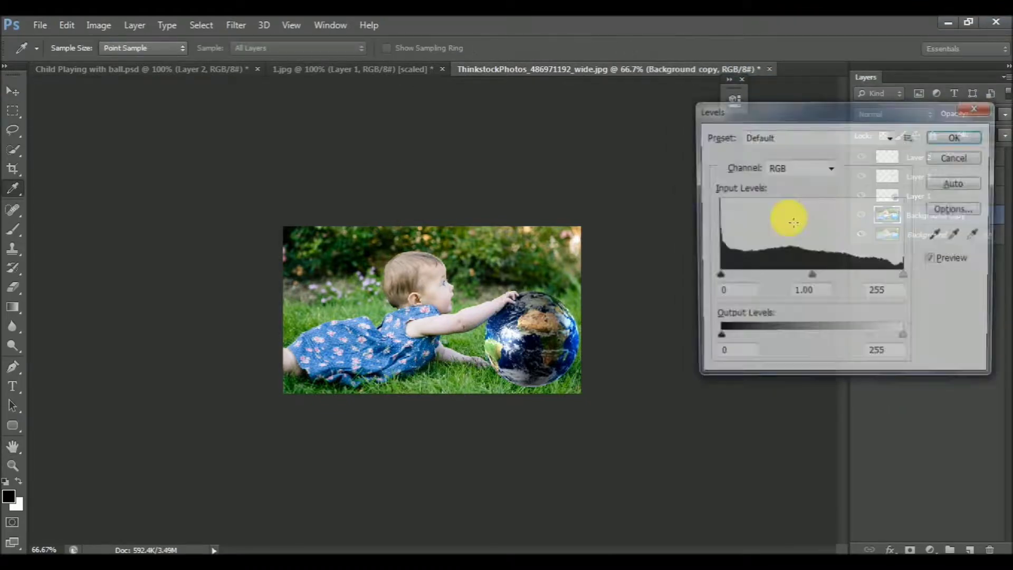
left_click_drag(717, 277, 739, 278)
key("Return")
key("ctrl+m")
left_click_drag(831, 195, 839, 213)
key("Return")
Darken the globe Layer 1 with a Levels shadow boost and a Curves midtone dip.
left_click(905, 194)
key("ctrl+l")
left_click_drag(716, 277, 728, 278)
key("Return")
key("ctrl+m")
mouse_move(816, 221)
left_mouse_down()
mouse_move(817, 231)
mouse_move(818, 219)
left_mouse_up()
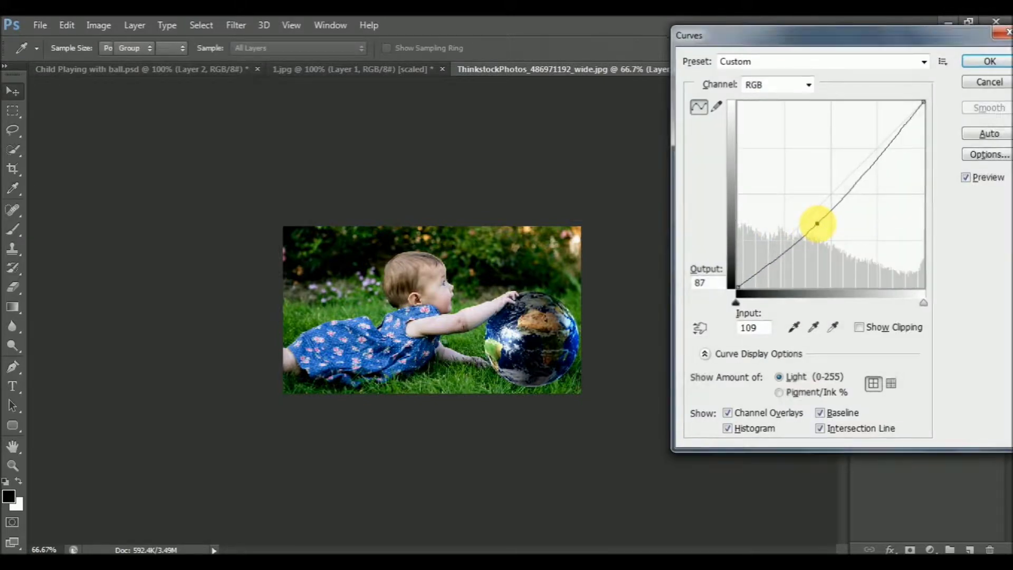
key("Return")
key("v")
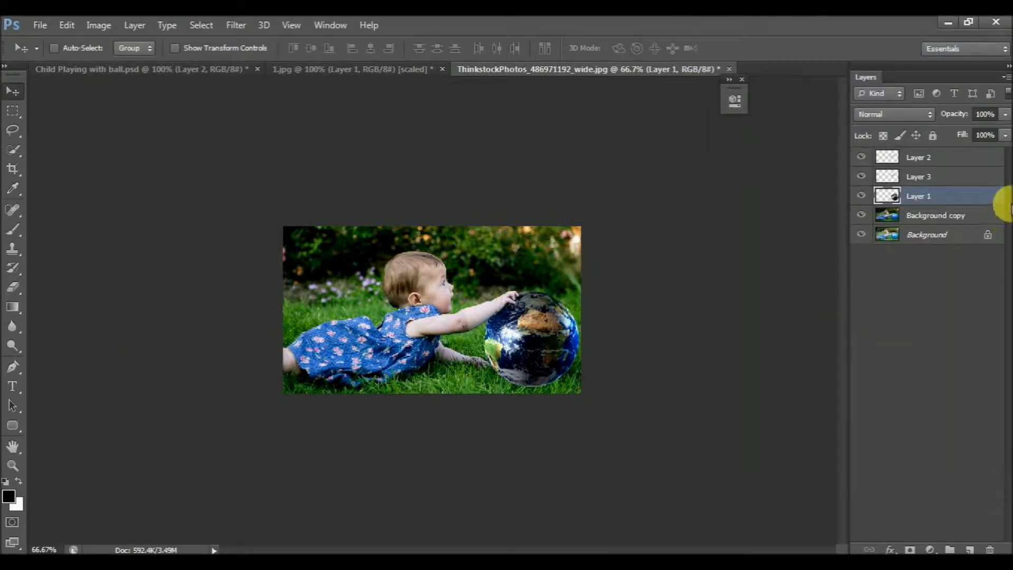
Give the globe layer a cyan Outer Glow of size 68 px.
double_click(904, 198)
left_click(733, 249)
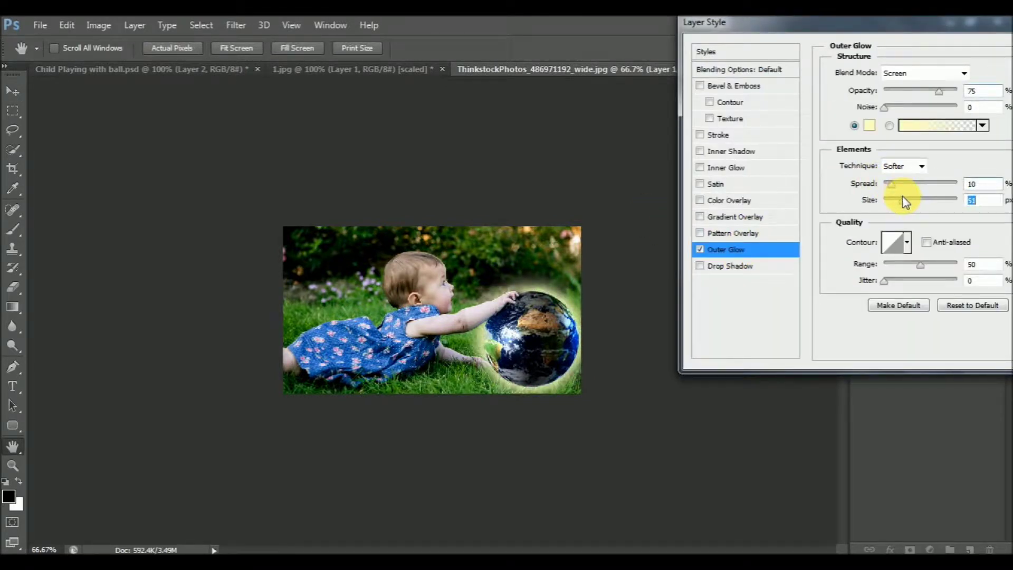
left_click(869, 125)
left_click(985, 205)
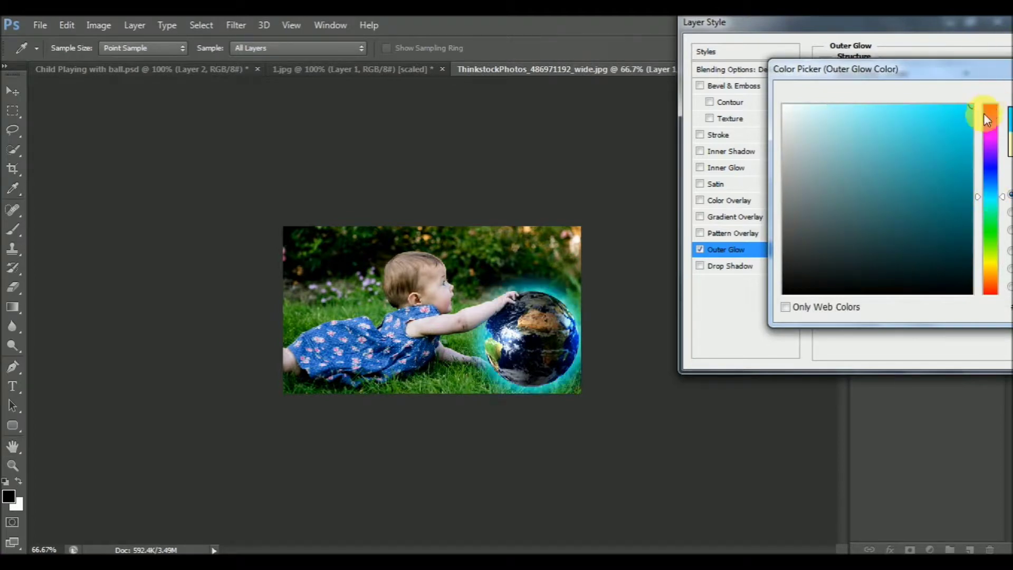
key("Return")
left_click_drag(912, 203, 909, 206)
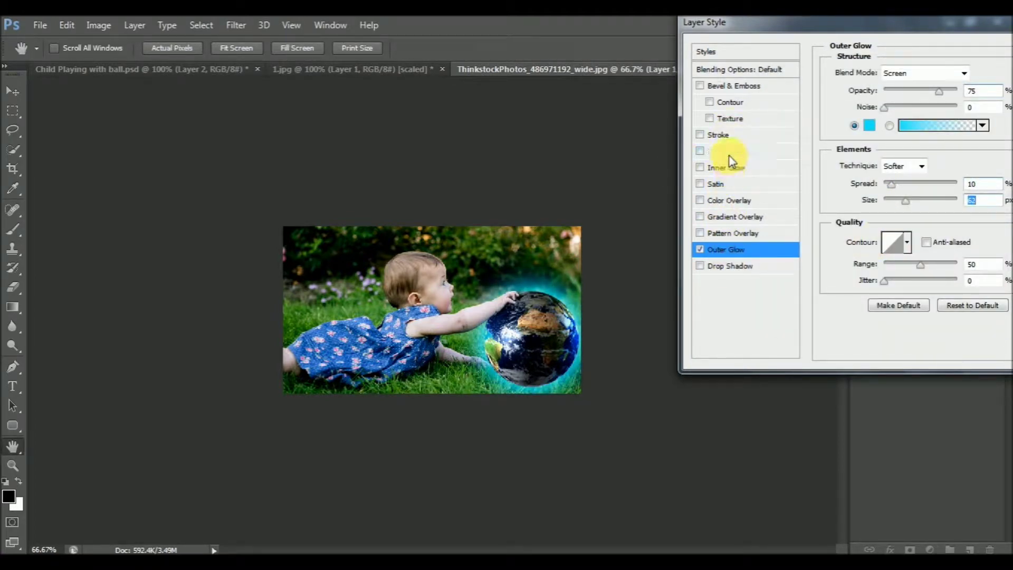
Add a light cyan Inner Glow with Choke 17 and a large size, and apply both glows.
left_click(727, 168)
left_click(897, 199)
left_click_drag(888, 215, 939, 216)
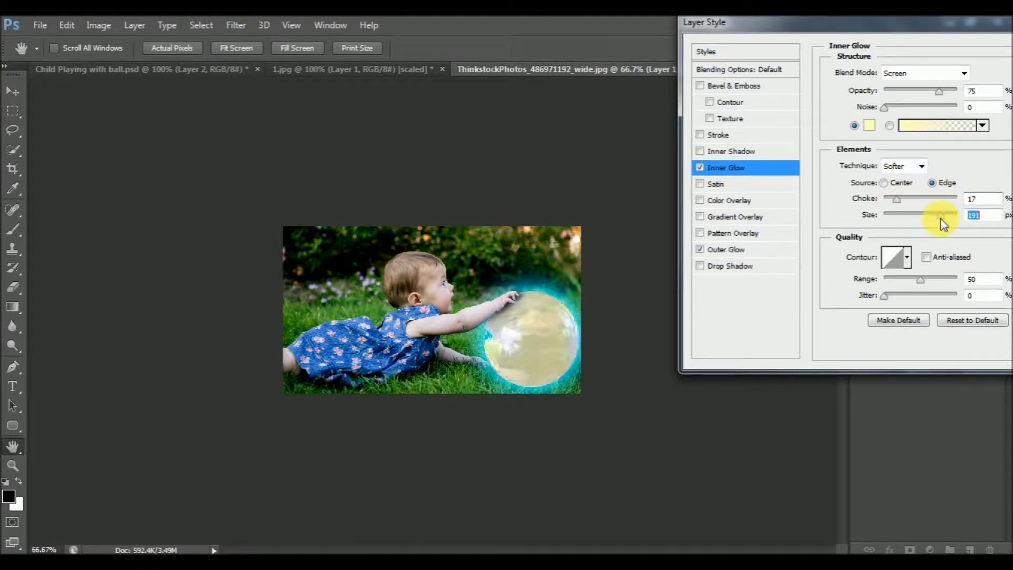
left_click(870, 126)
left_click(991, 195)
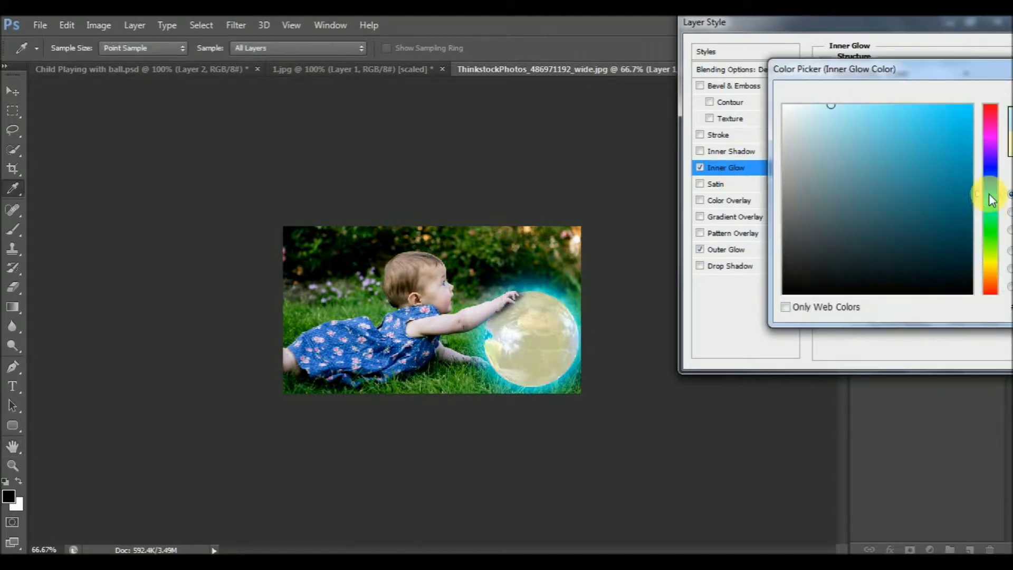
left_click(989, 204)
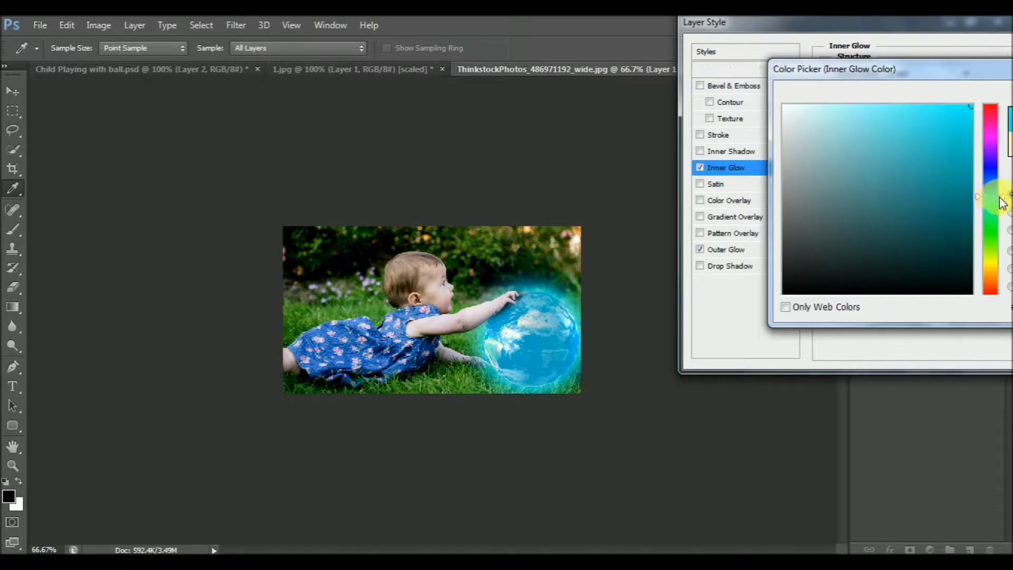
left_click_drag(993, 195, 999, 205)
key("Return")
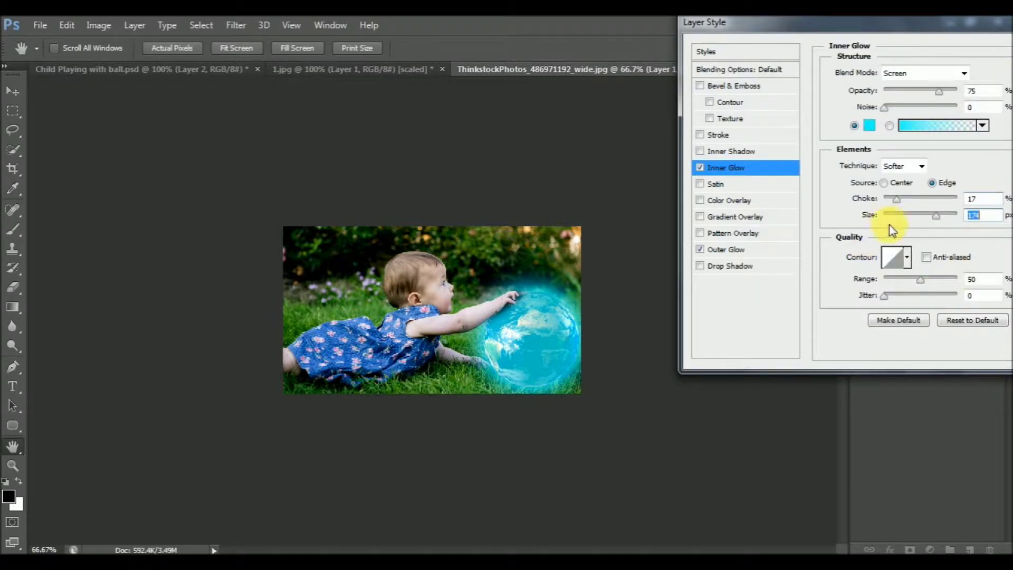
key("Return")
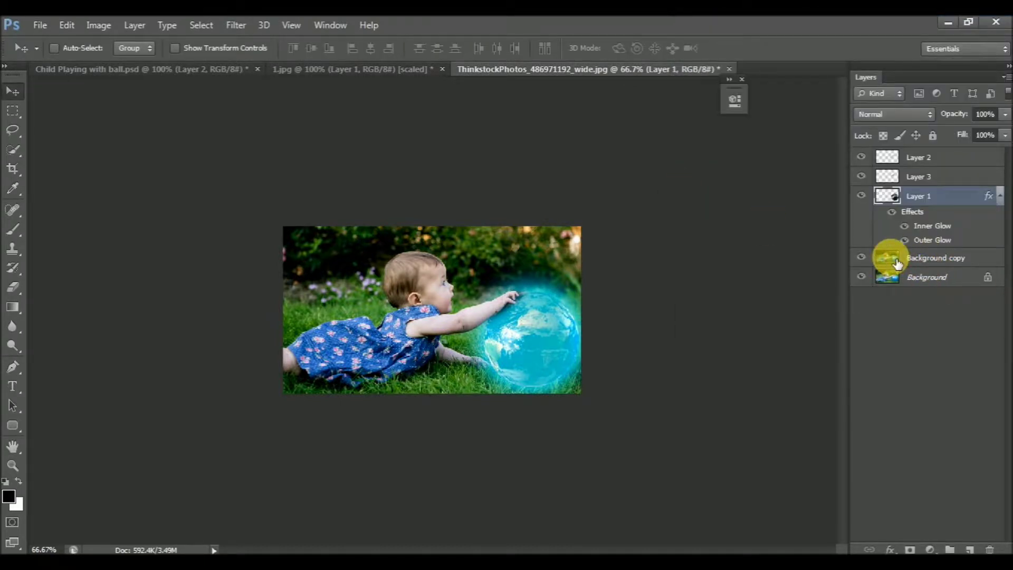
Darken Background copy with a Levels black point of 25.
left_click(932, 260)
key("ctrl+l")
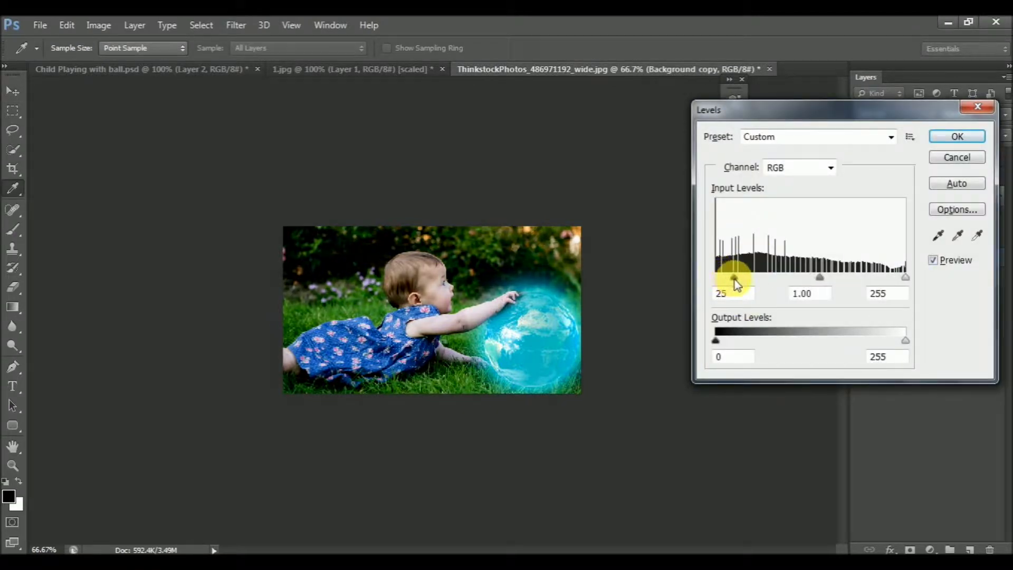
key("Return")
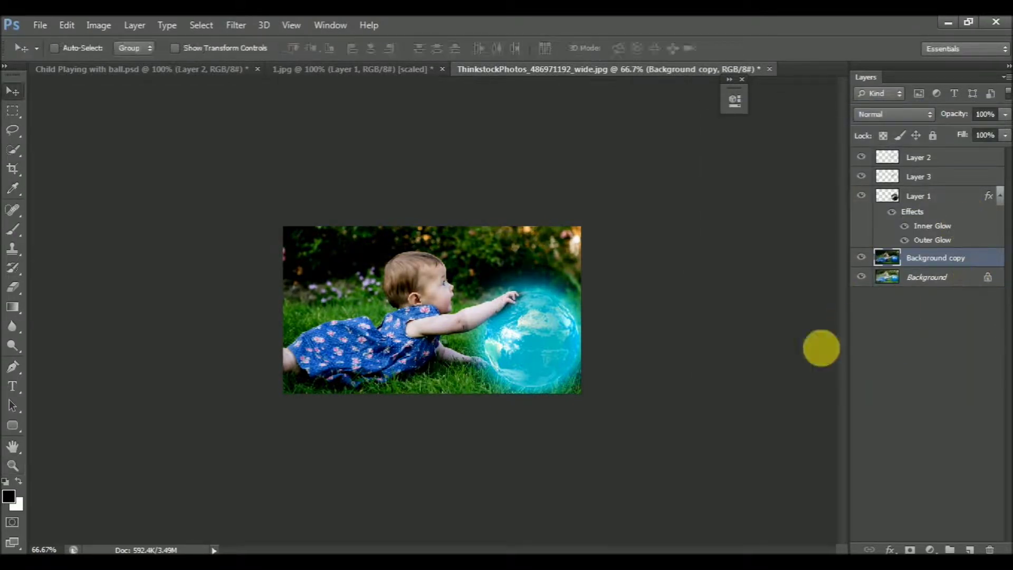
Review Layers 2, 3 and 1, then fit the image to screen and view it at 100%.
left_click(959, 164)
left_click(957, 115)
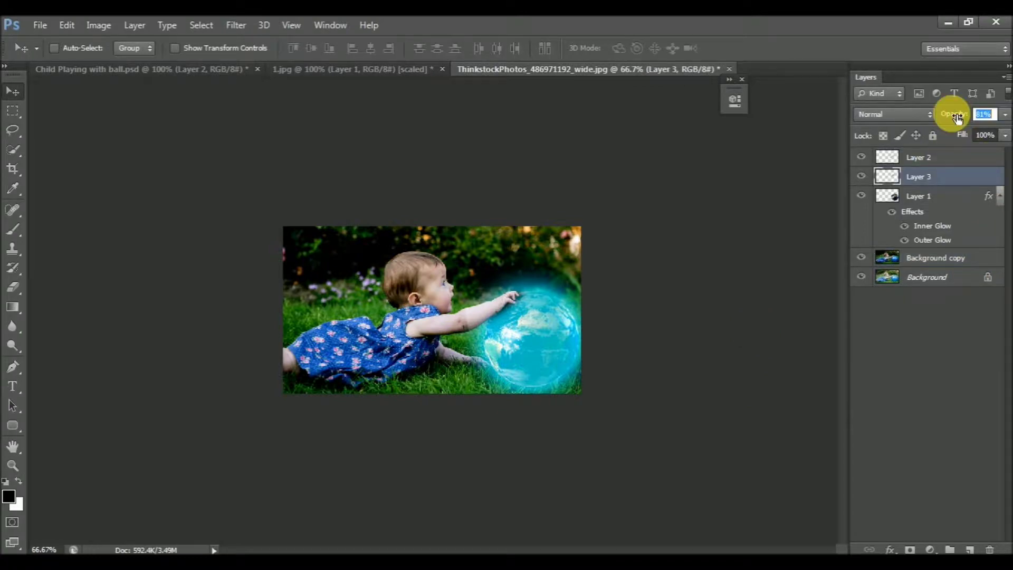
left_click(938, 200)
key("b")
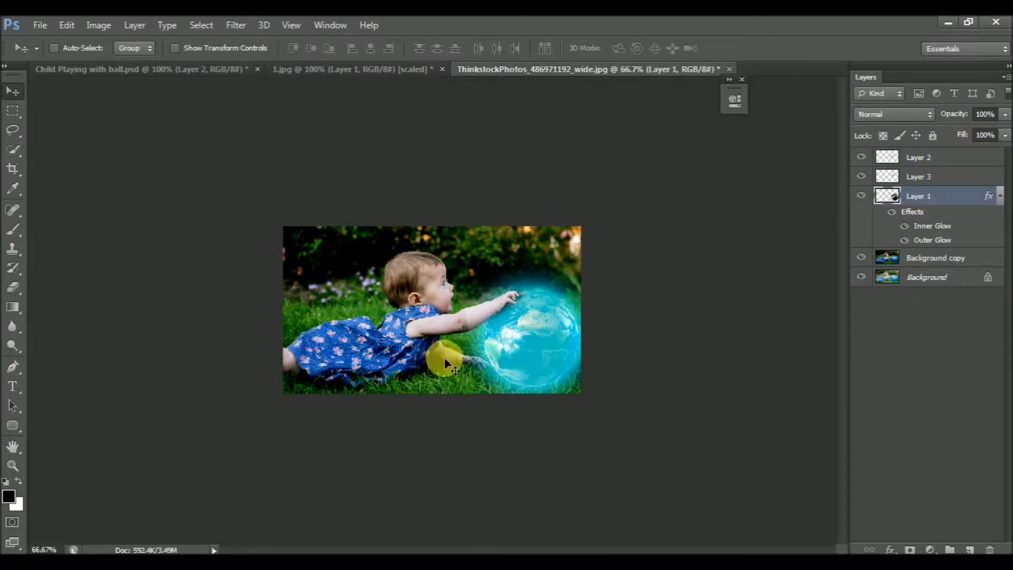
key("ctrl+0")
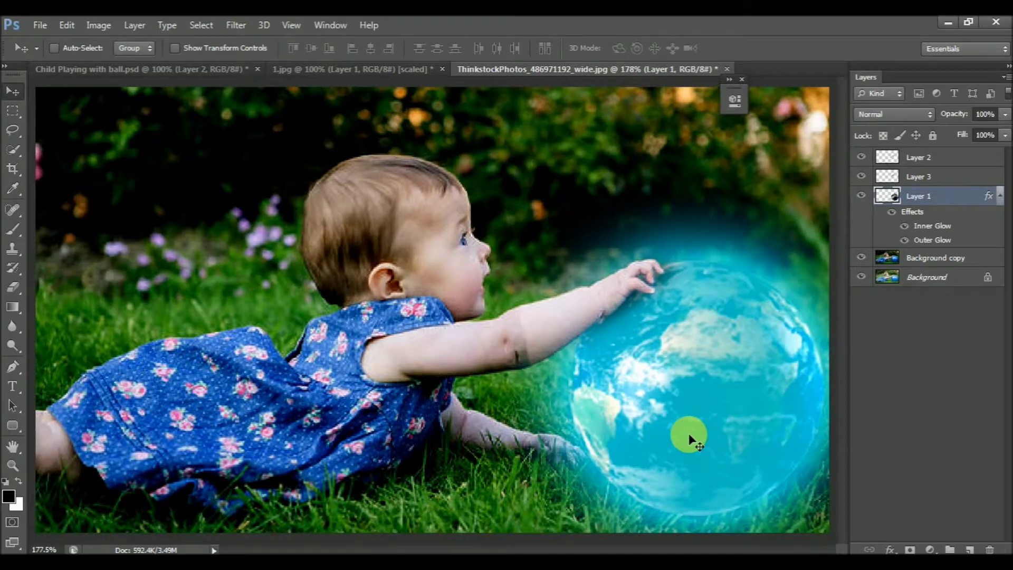
key("ctrl+1")
On Background copy, open Curves and lift the Red channel midtones for warmer tones.
left_click(935, 258)
left_click(98, 25)
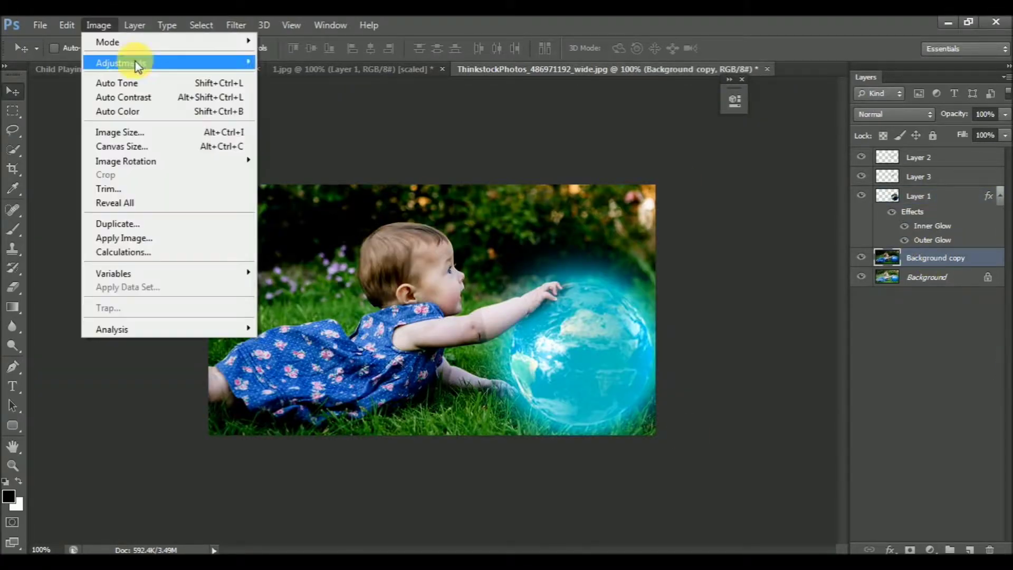
left_click(303, 89)
left_click(758, 84)
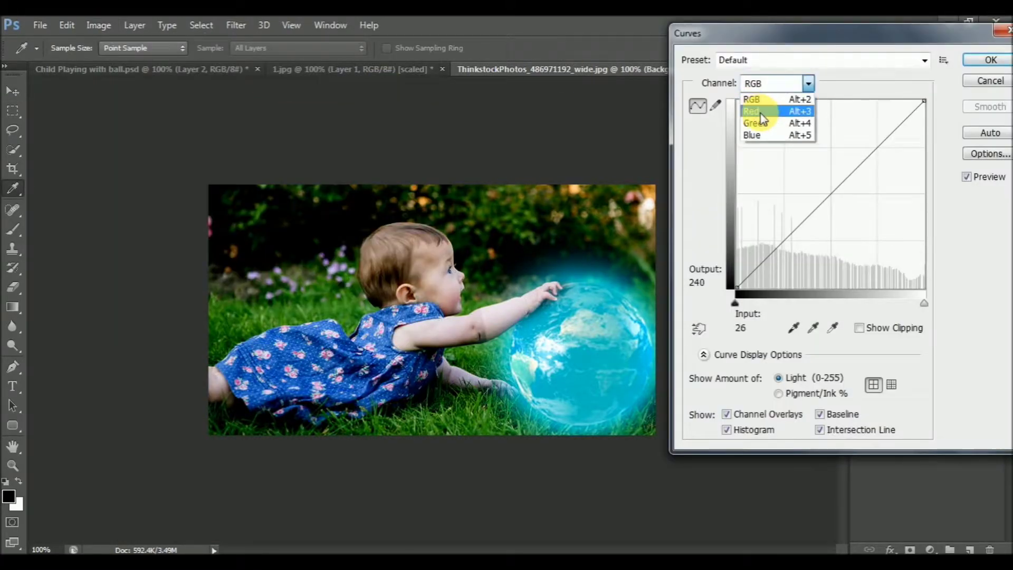
left_click(761, 109)
left_click(847, 167)
left_click_drag(854, 171, 856, 161)
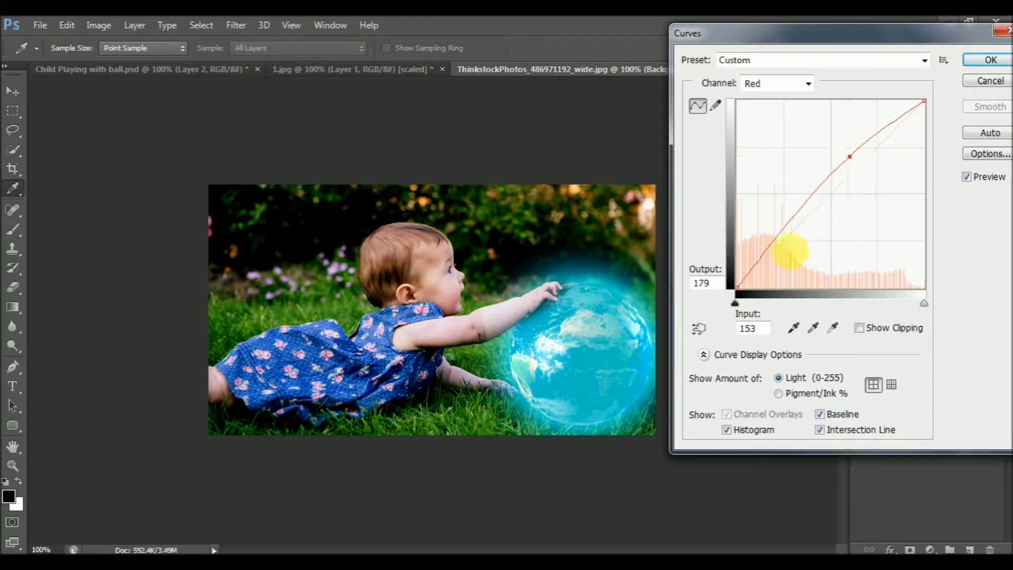
Raise the Blue curve, drop the green change, and apply the Curves to Background copy.
left_click(781, 84)
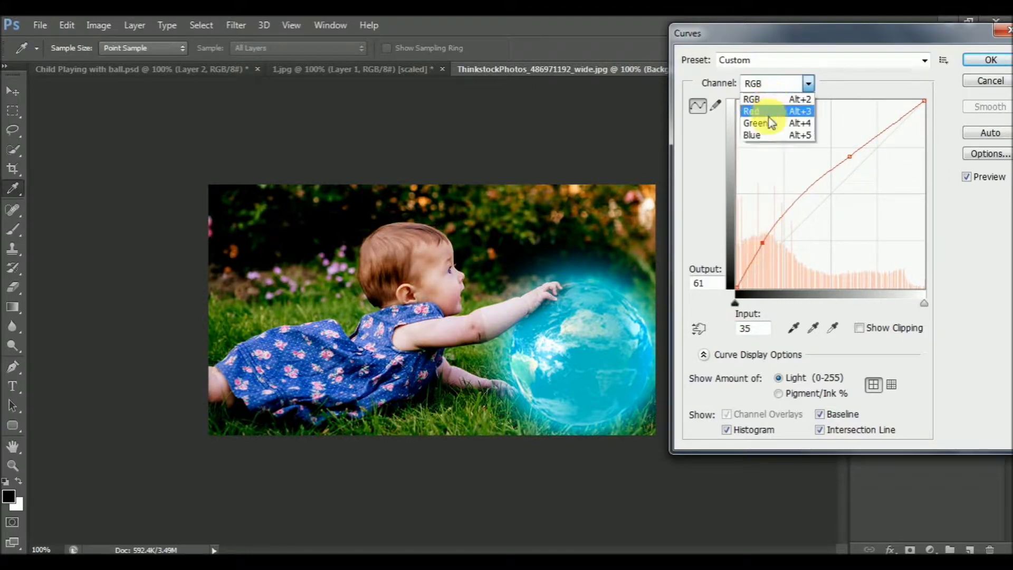
left_click(768, 120)
mouse_move(839, 185)
left_mouse_down()
mouse_move(844, 165)
mouse_move(877, 175)
mouse_move(840, 183)
mouse_move(821, 174)
left_mouse_up()
key("ctrl+z")
left_click(776, 84)
left_click(764, 136)
left_click_drag(765, 253, 764, 246)
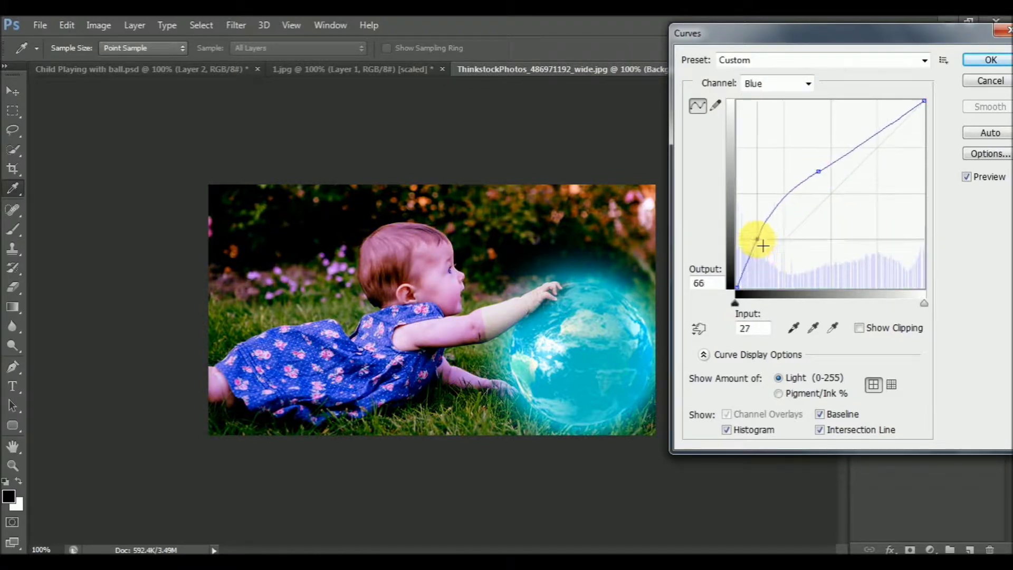
key("Return")
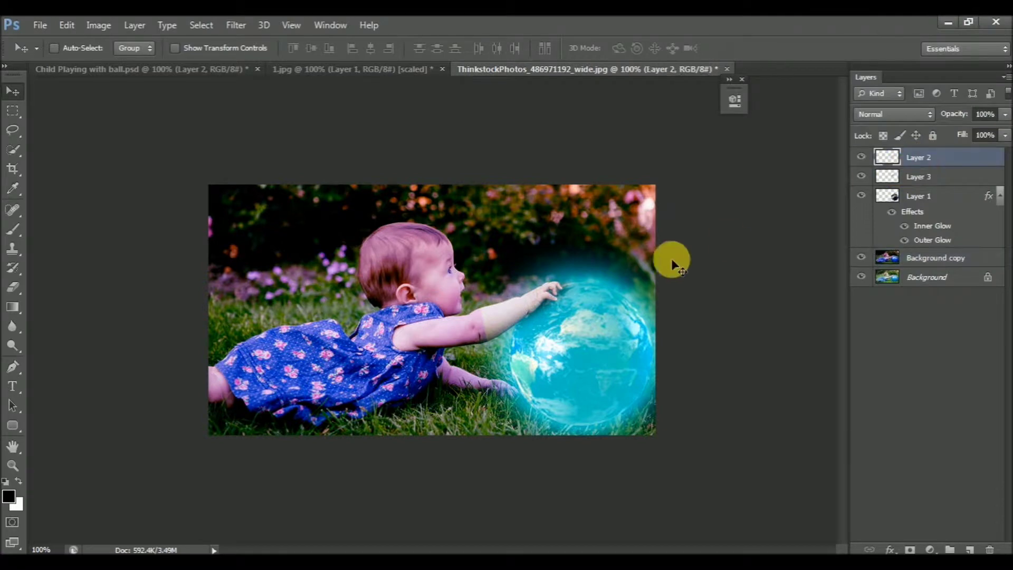
Darken Layer 2 with Levels black point 40 and a Curves pull-down of the midtones.
key("ctrl+l")
left_click_drag(716, 277, 748, 279)
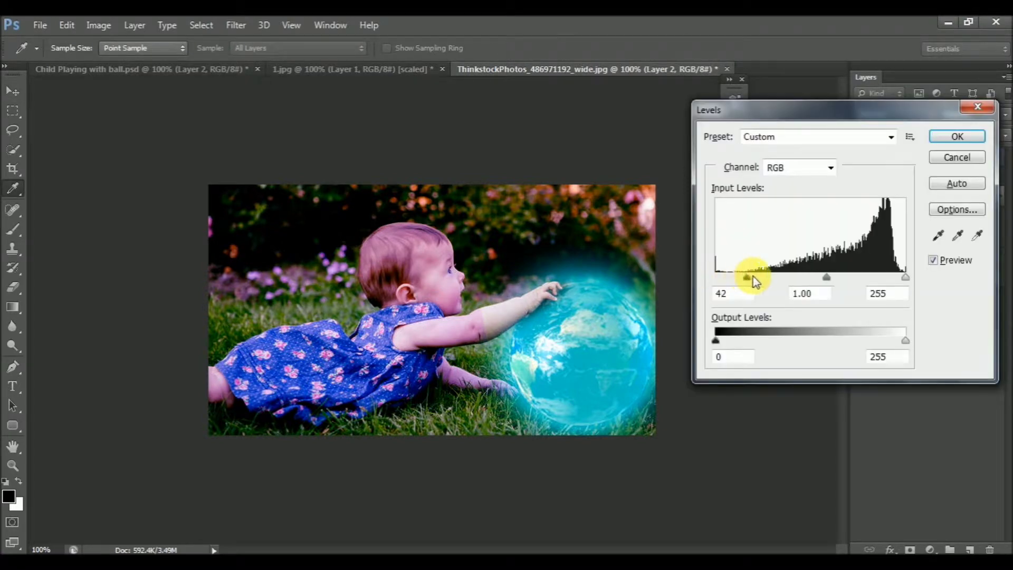
key("Return")
key("ctrl+m")
mouse_move(831, 193)
left_mouse_down()
mouse_move(833, 215)
mouse_move(845, 213)
left_mouse_up()
key("Return")
Apply a Curves pass on Layer 2 raising red and adjusting green, blue change undone.
key("ctrl+m")
left_click(776, 83)
left_click(755, 109)
mouse_move(819, 150)
left_mouse_down()
mouse_move(862, 178)
mouse_move(821, 163)
left_mouse_up()
left_click(775, 84)
left_click(760, 123)
left_click(762, 84)
left_click(763, 136)
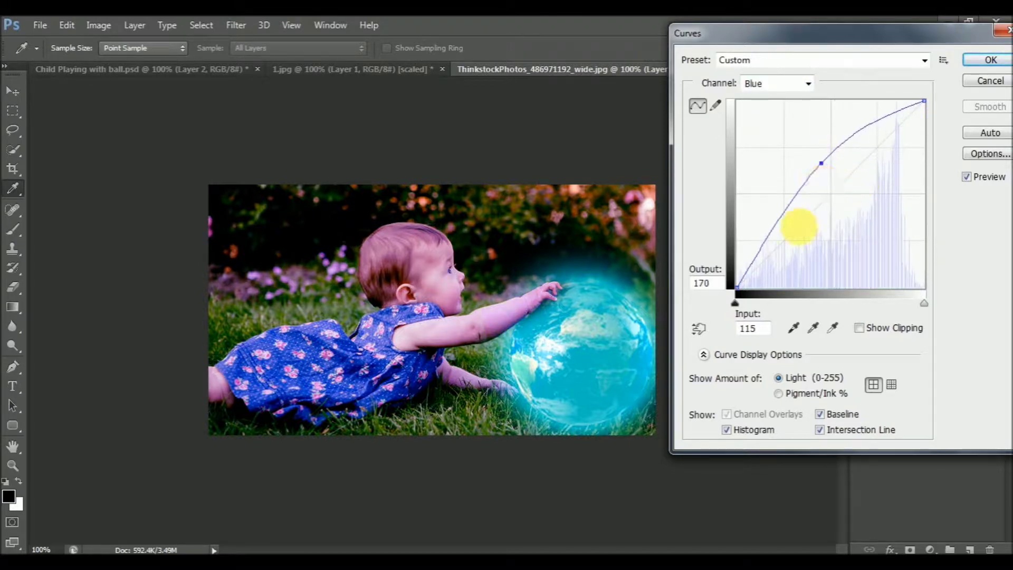
left_click_drag(810, 186, 826, 195)
key("ctrl+z")
key("Return")
Zoom in on the baby's arm and switch to the Eraser.
key("z")
left_click(380, 294)
key("e")
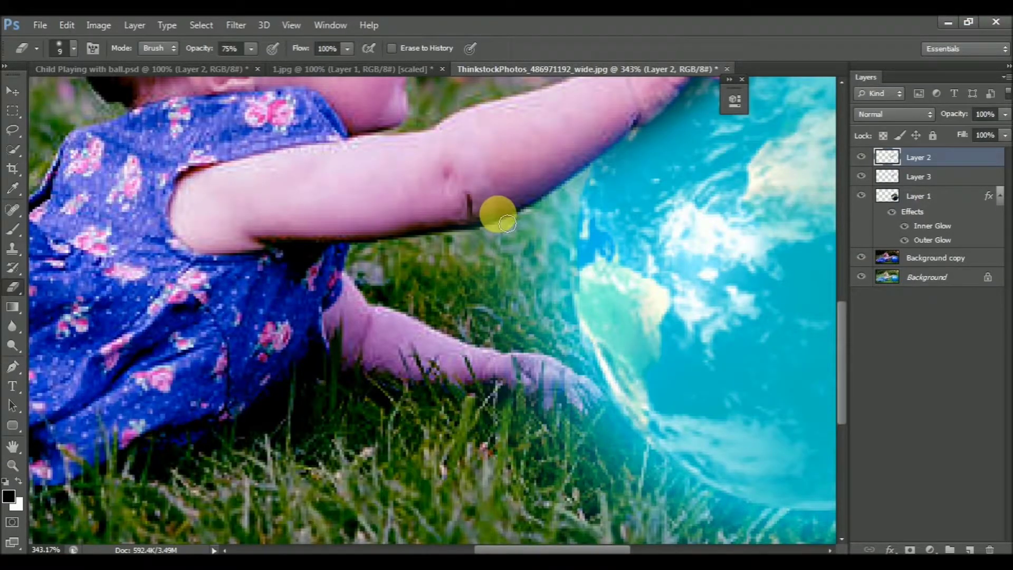
Clone-stamp skin onto the arm near the elbow on Layer 2, then view at 100%.
key("s")
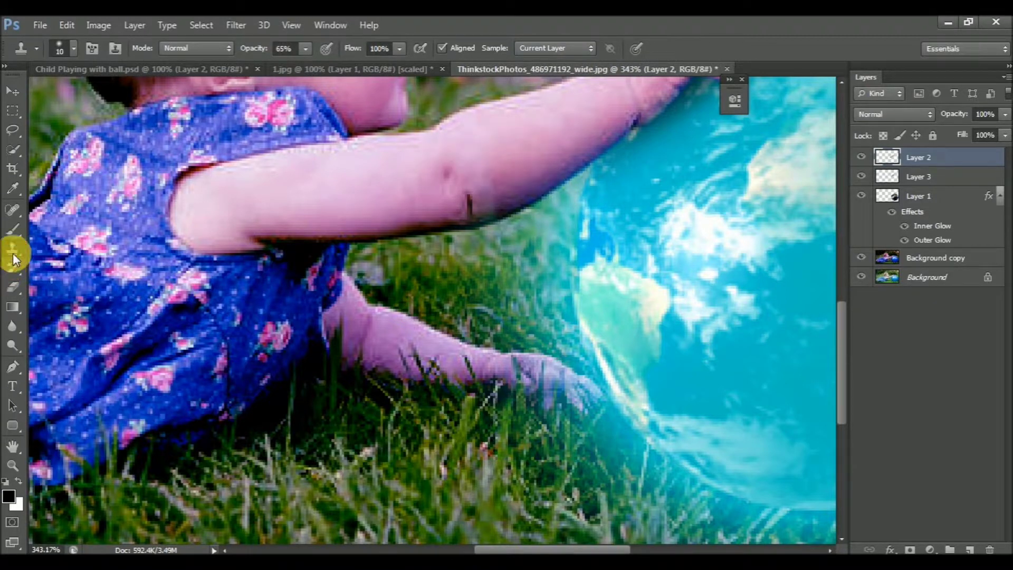
left_click(919, 176)
left_click(917, 257)
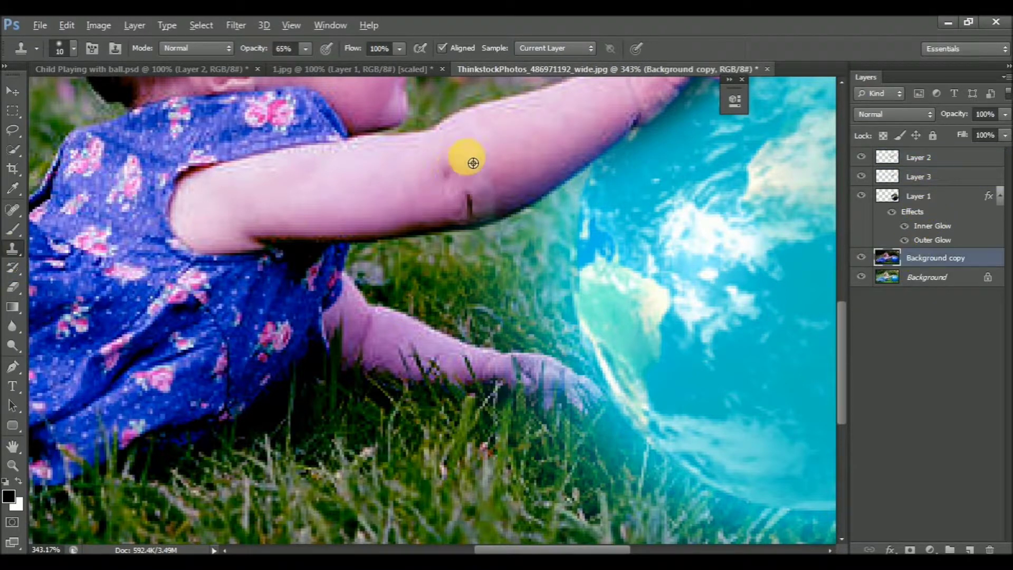
left_click(945, 158)
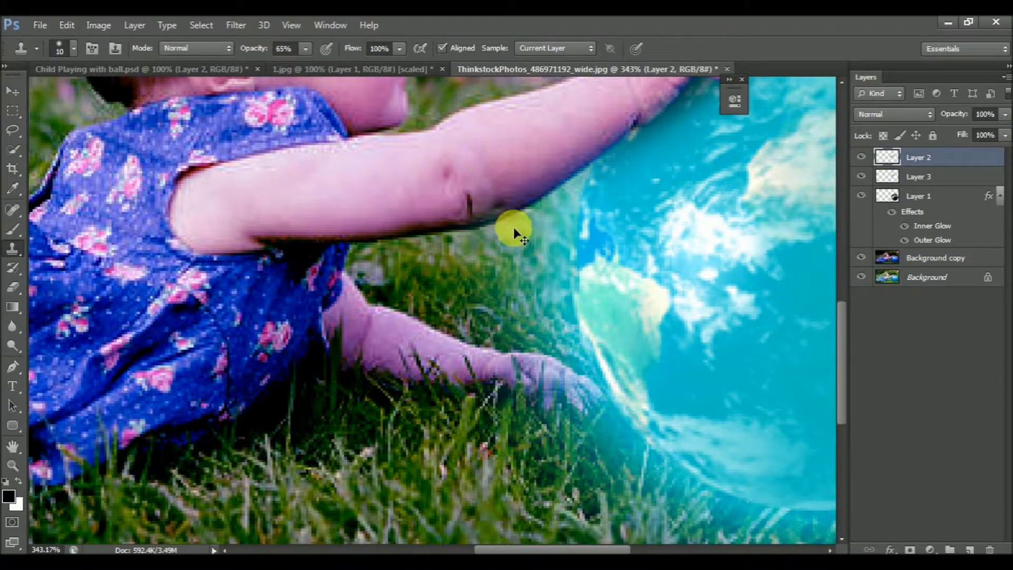
left_click(497, 188)
key("v")
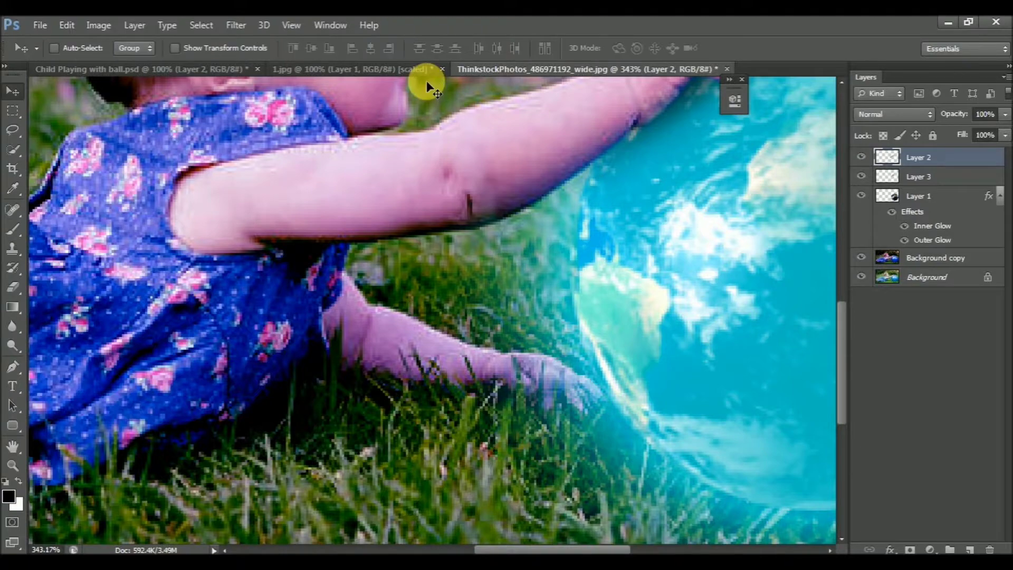
key("ctrl+1")
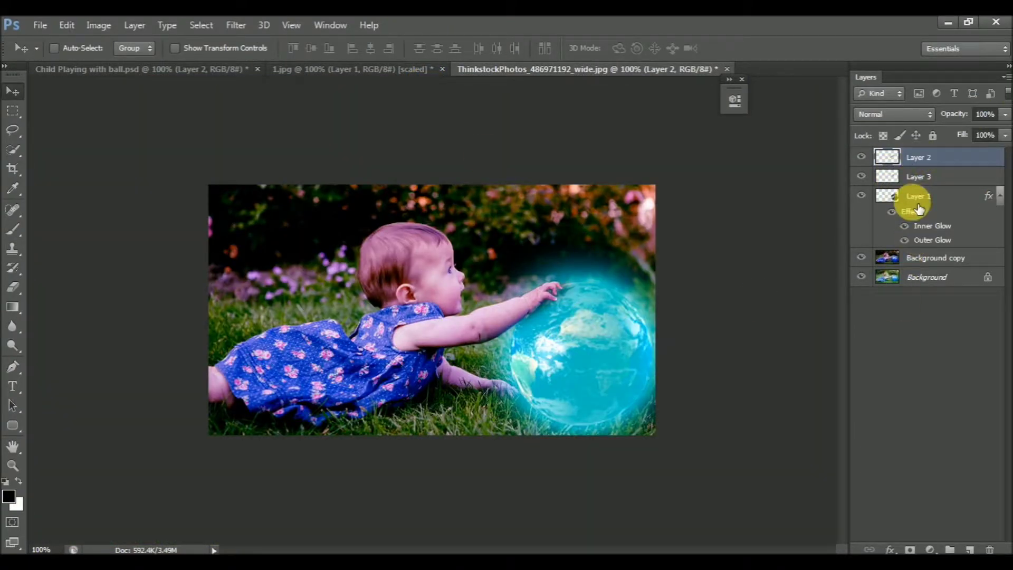
Brighten the globe on Layer 1 with a Curves lift of the RGB midtones.
left_click(904, 203)
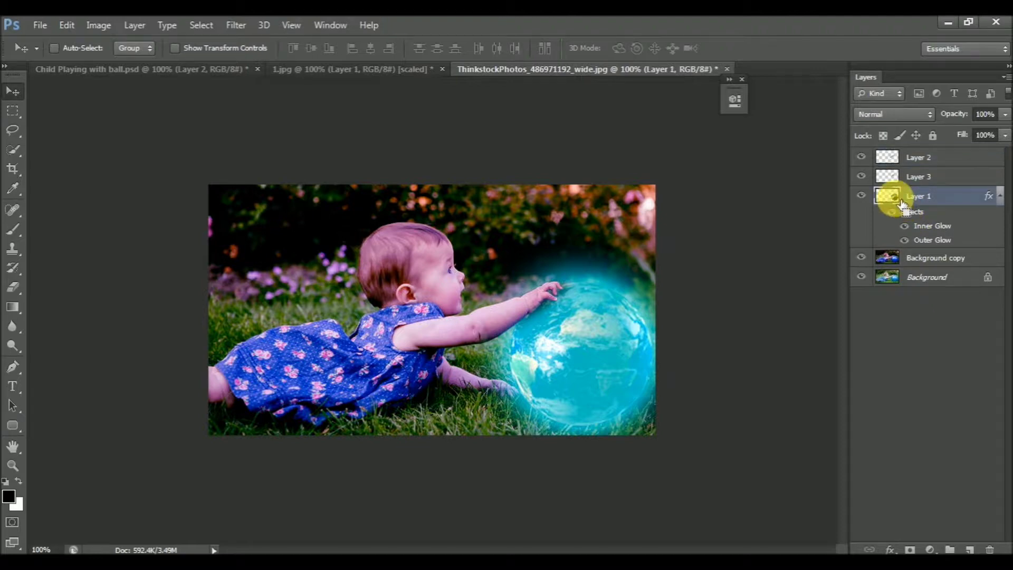
key("ctrl+m")
left_click_drag(841, 196, 833, 191)
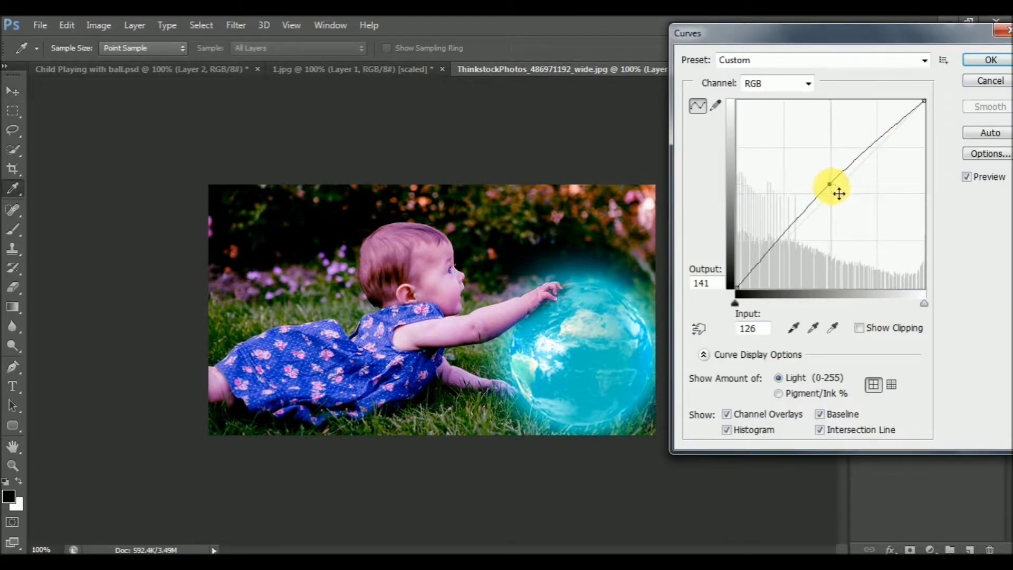
Apply Levels with black input 15 to the Background copy layer.
left_click(936, 257)
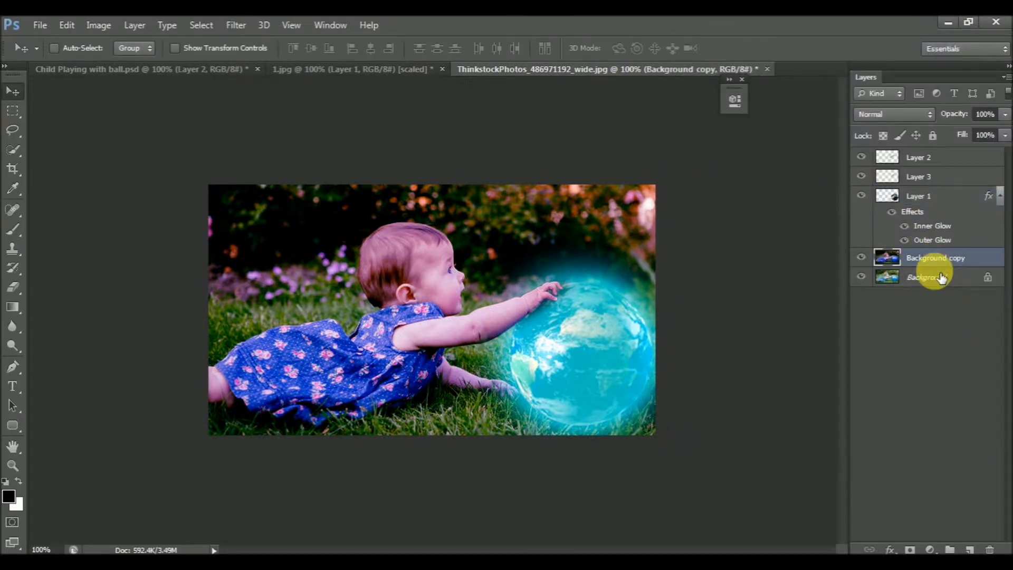
key("ctrl+l")
left_click_drag(730, 278, 727, 277)
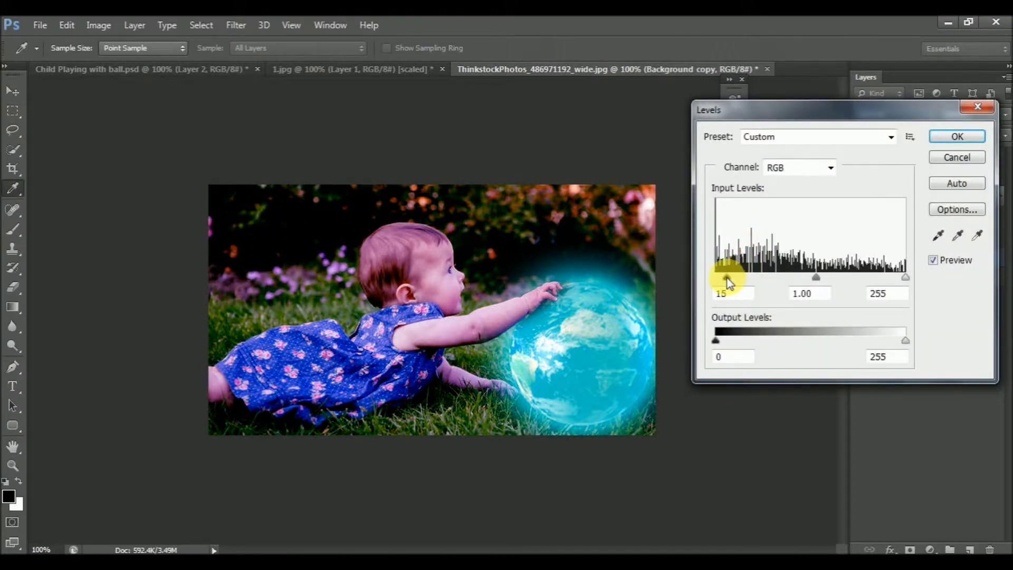
key("Return")
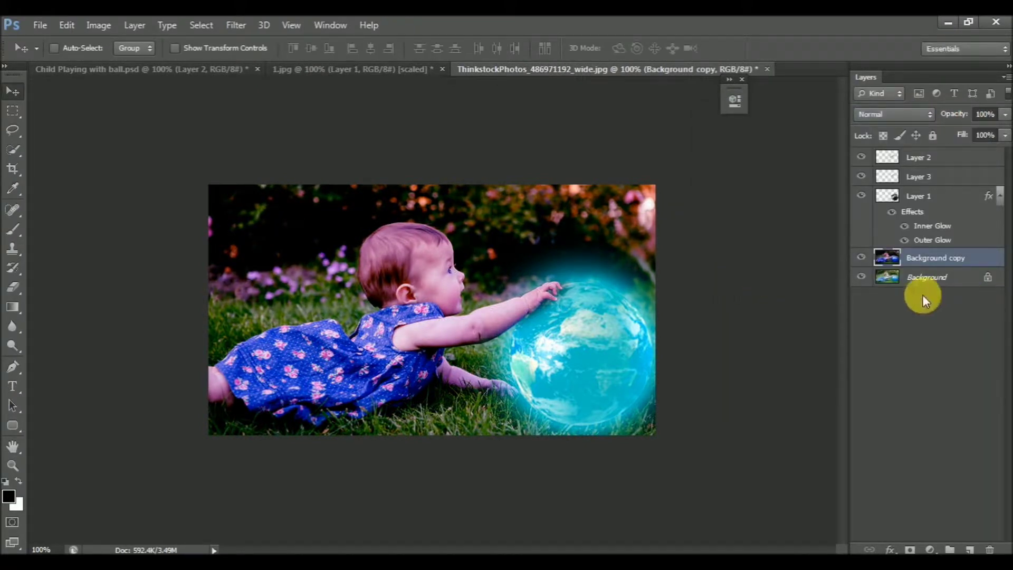
Apply Curves to Background copy raising Blue midtones to output 155 and adjusting Red.
key("ctrl+m")
left_click(781, 83)
left_click(774, 85)
left_click(753, 134)
mouse_move(833, 191)
left_mouse_down()
mouse_move(840, 161)
mouse_move(855, 169)
left_mouse_up()
left_click(794, 86)
left_click(758, 108)
key("Return")
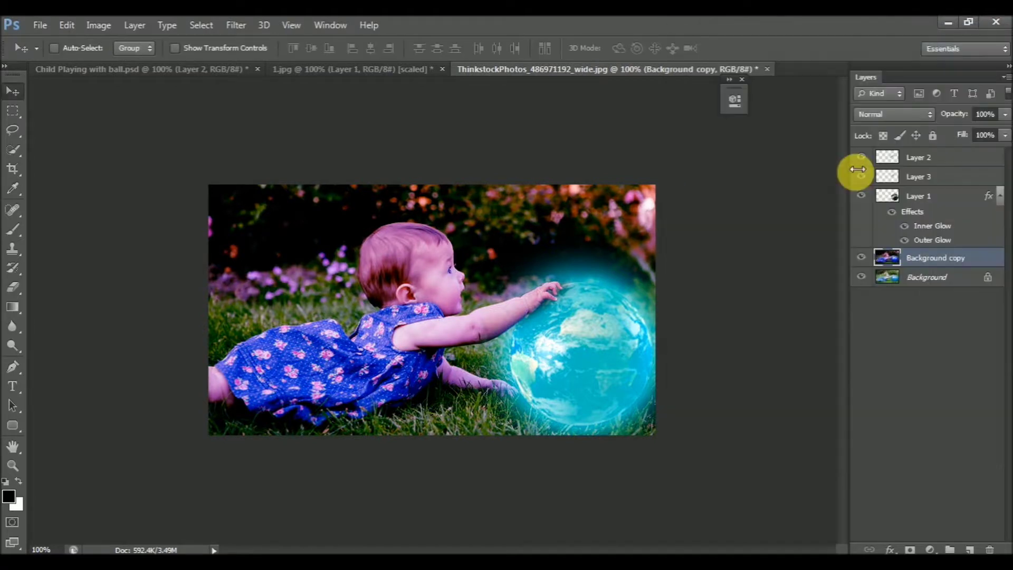
Apply another Curves pass pulling the Green midtones down for purple tones.
key("ctrl+m")
left_click(776, 85)
left_click(760, 124)
mouse_move(836, 190)
left_mouse_down()
mouse_move(836, 206)
mouse_move(840, 197)
left_mouse_up()
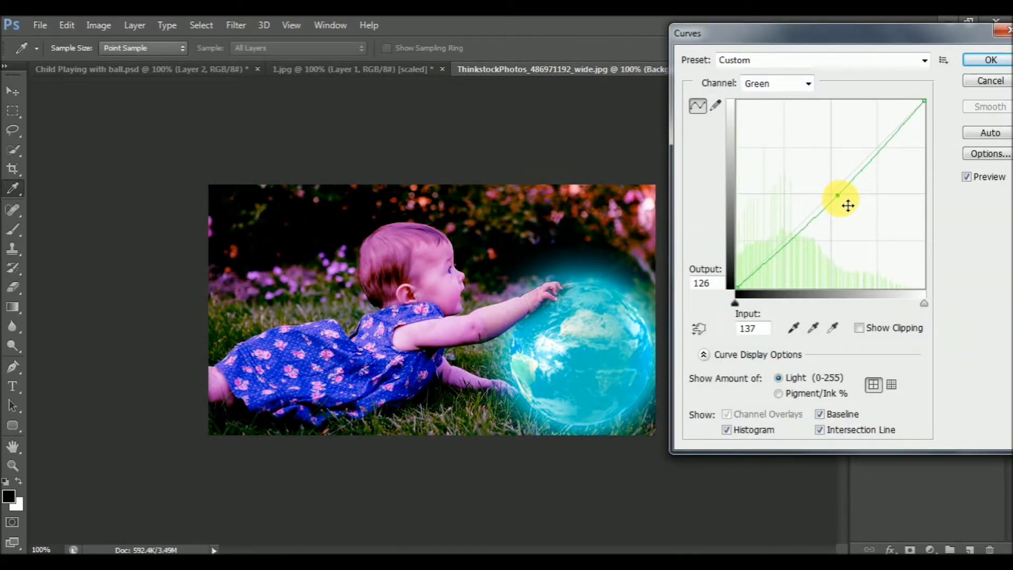
key("Return")
Add a new layer and paint a soft black dot with the Brush.
key("z")
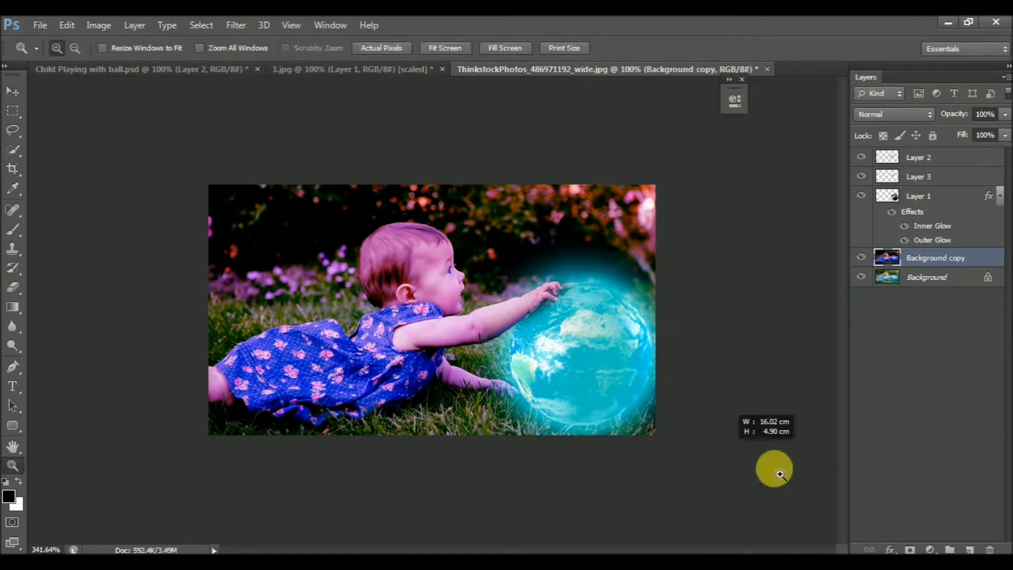
left_click_drag(696, 436, 464, 337)
left_click(971, 547)
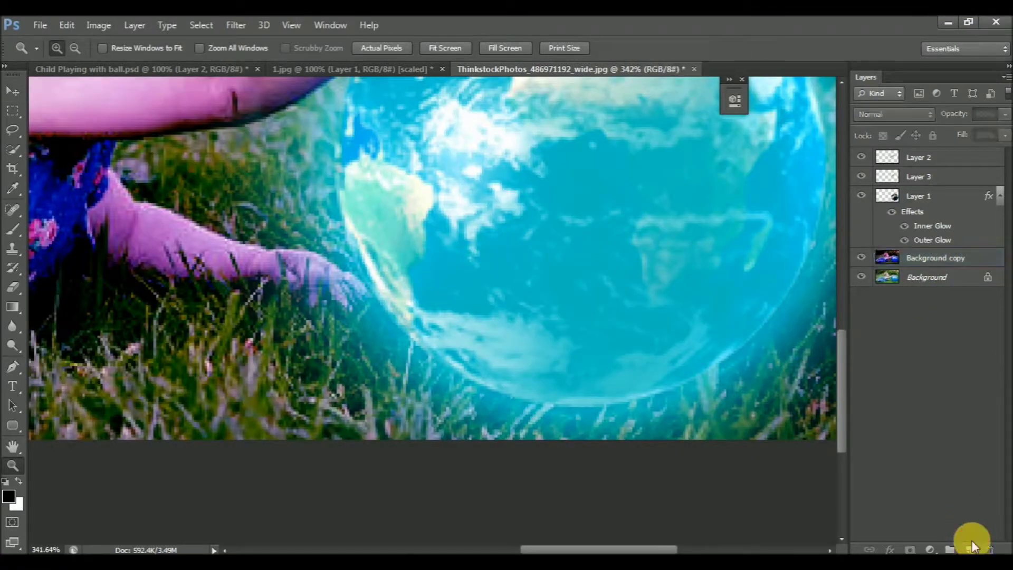
left_click(972, 548)
key("b")
key("ctrl+0")
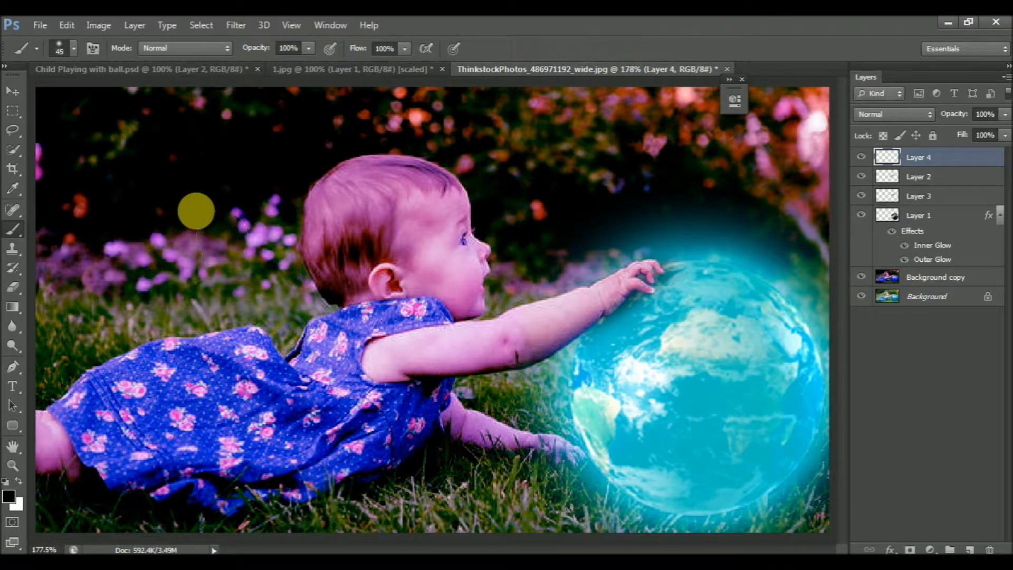
left_click(214, 226)
Move the dot under the globe and stretch it into a wide shadow at its lower edge.
key("v")
left_click_drag(206, 214, 678, 430)
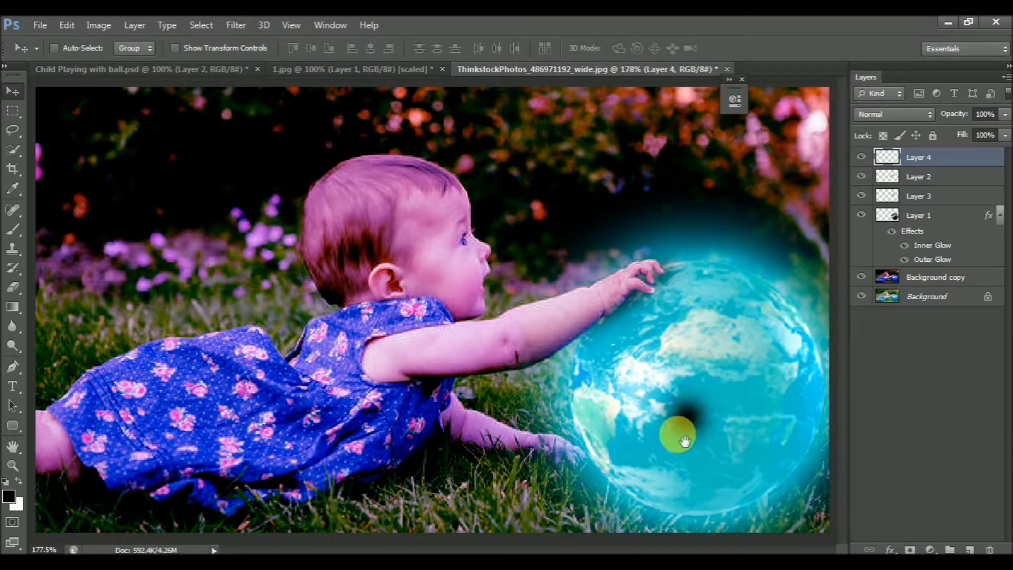
key("ctrl+1")
mouse_move(574, 369)
left_mouse_down()
mouse_move(566, 384)
mouse_move(667, 380)
left_mouse_up()
key("ctrl+t")
key("Return")
left_click_drag(570, 391, 582, 428)
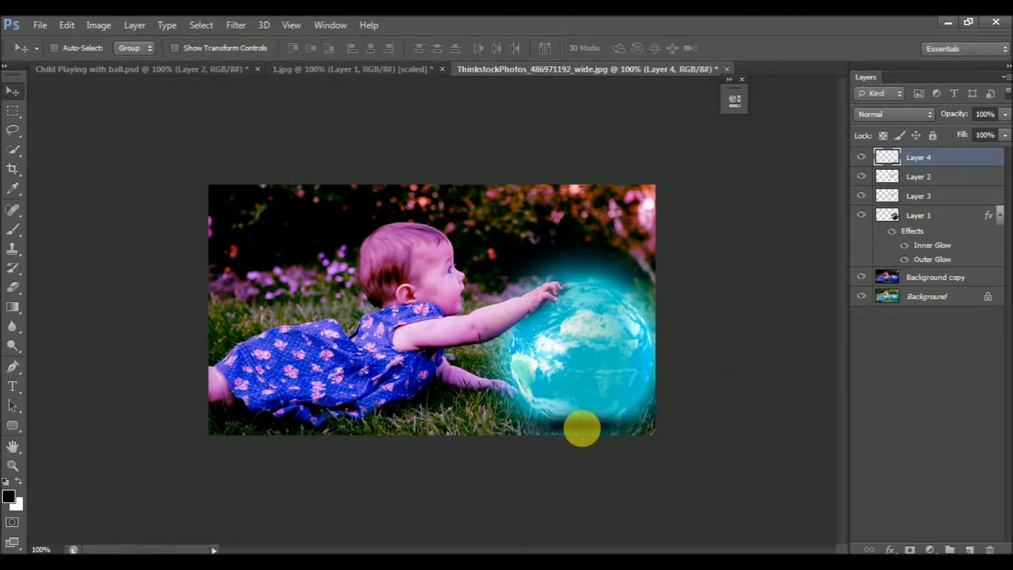
Put the shadow layer behind the globe, widen it to about 163%, and set opacity 75%.
key("ctrl+bracketleft")
key("ctrl+bracketleft")
key("ctrl+bracketleft")
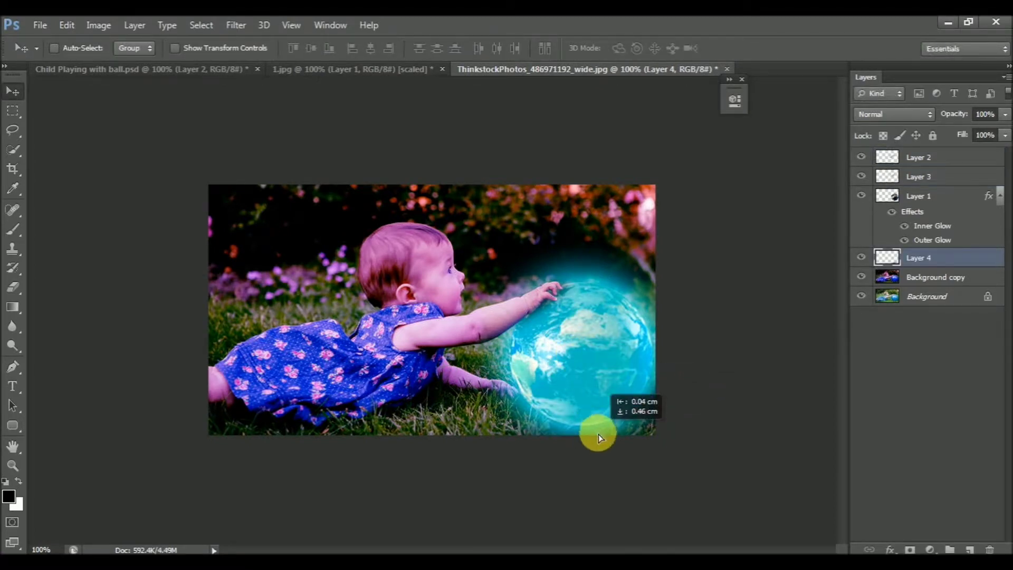
key("ctrl+t")
left_click_drag(713, 425, 798, 430)
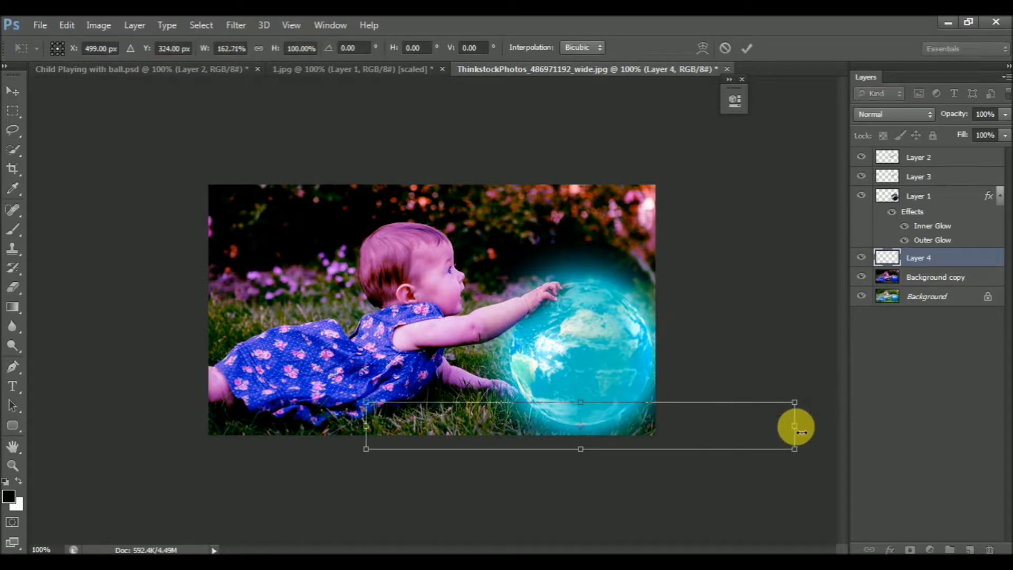
key("Return")
key("e")
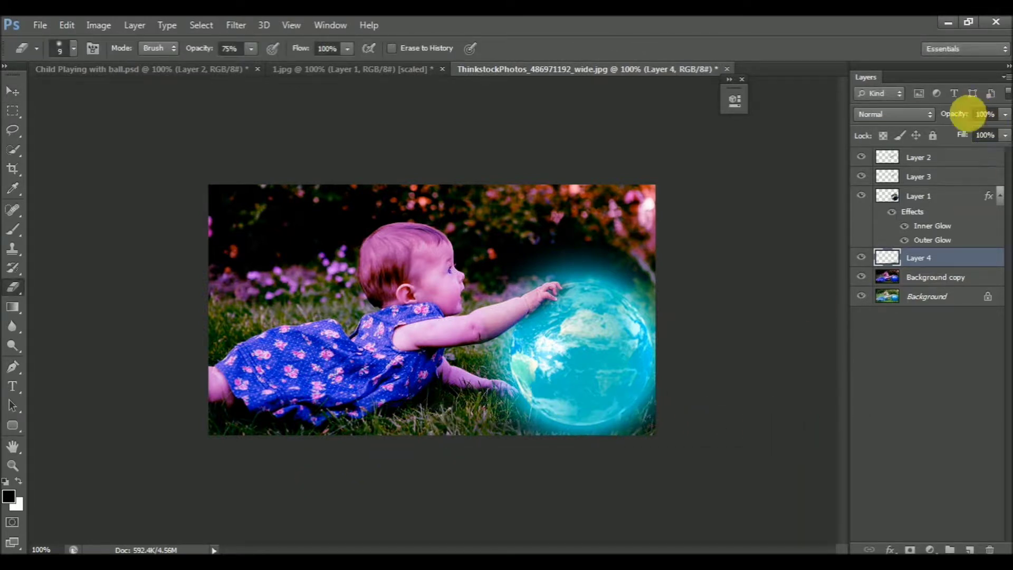
left_click_drag(967, 114, 951, 120)
Inspect the globe's base up close, then rasterize Layer 1's layer style.
key("v")
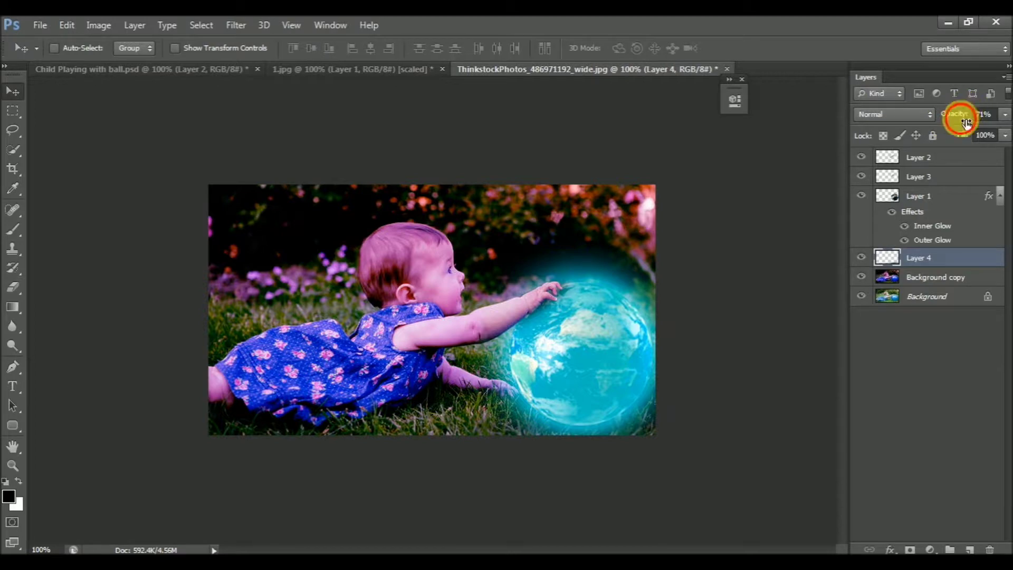
key("z")
left_click_drag(403, 296, 600, 421)
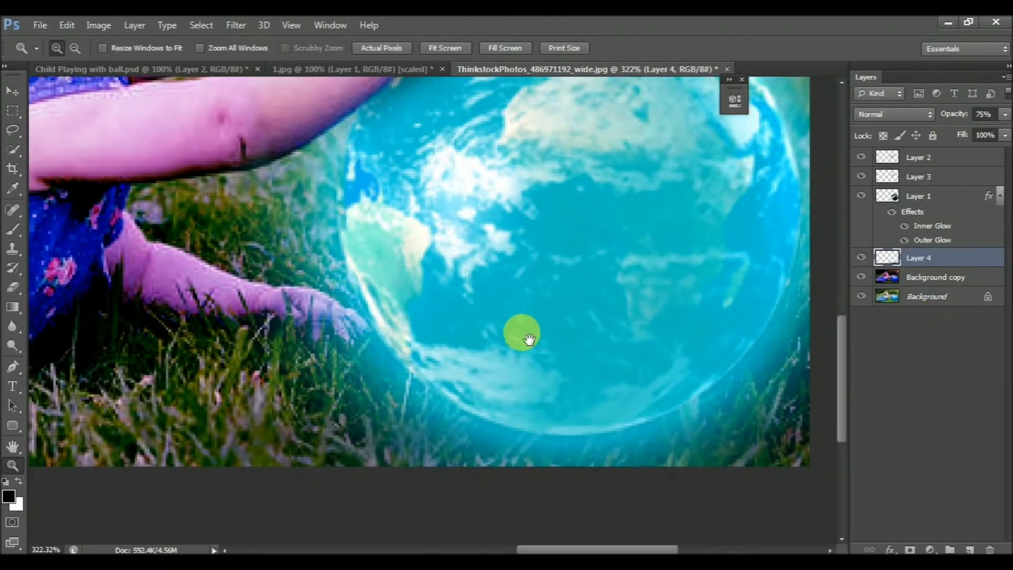
left_click_drag(529, 339, 524, 314)
key("ctrl+0")
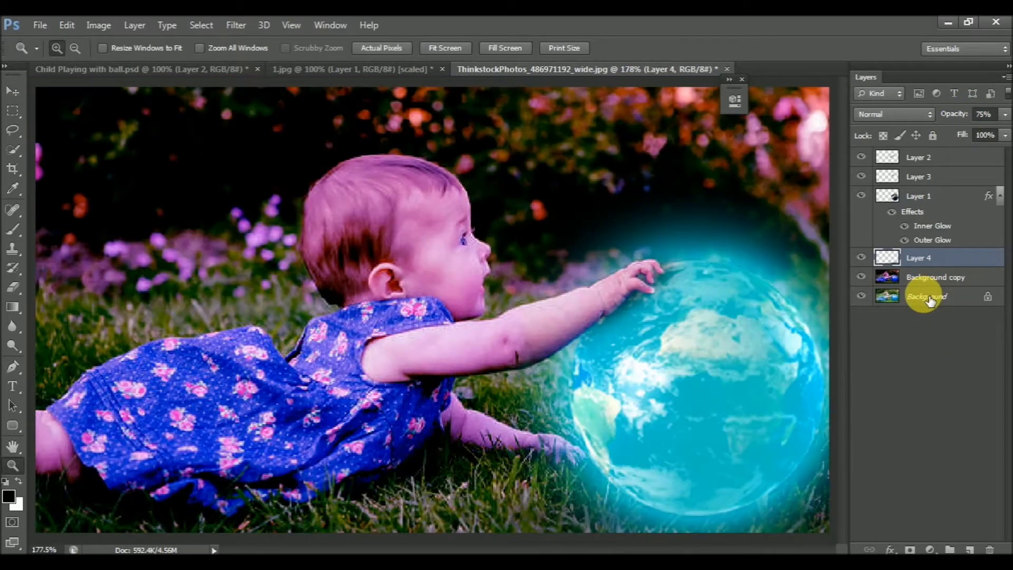
right_click(918, 196)
left_click(649, 204)
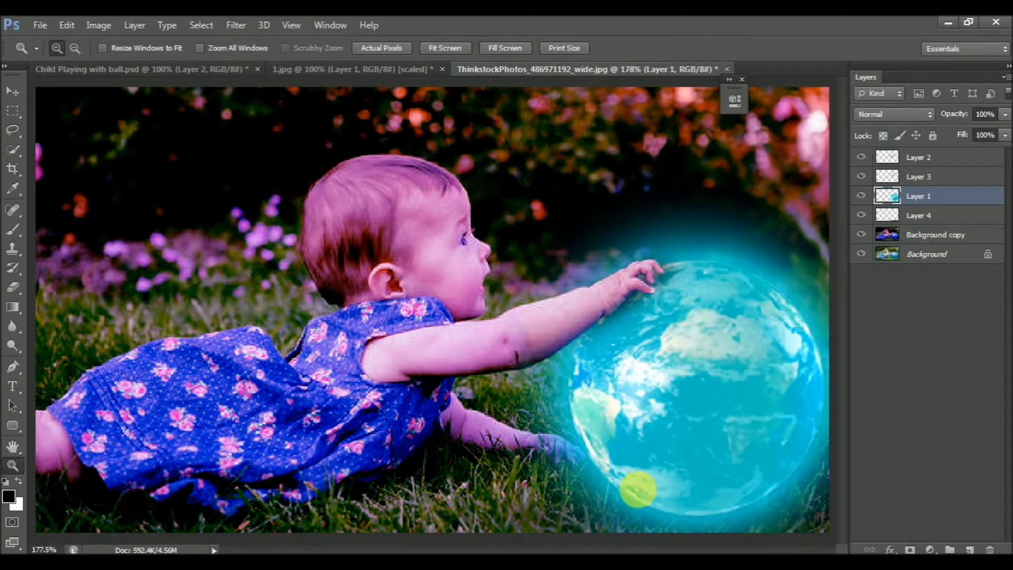
Select Layer 3 for its 56% opacity, zoom on the globe's base, then activate Background copy.
key("ctrl+1")
left_click(966, 157)
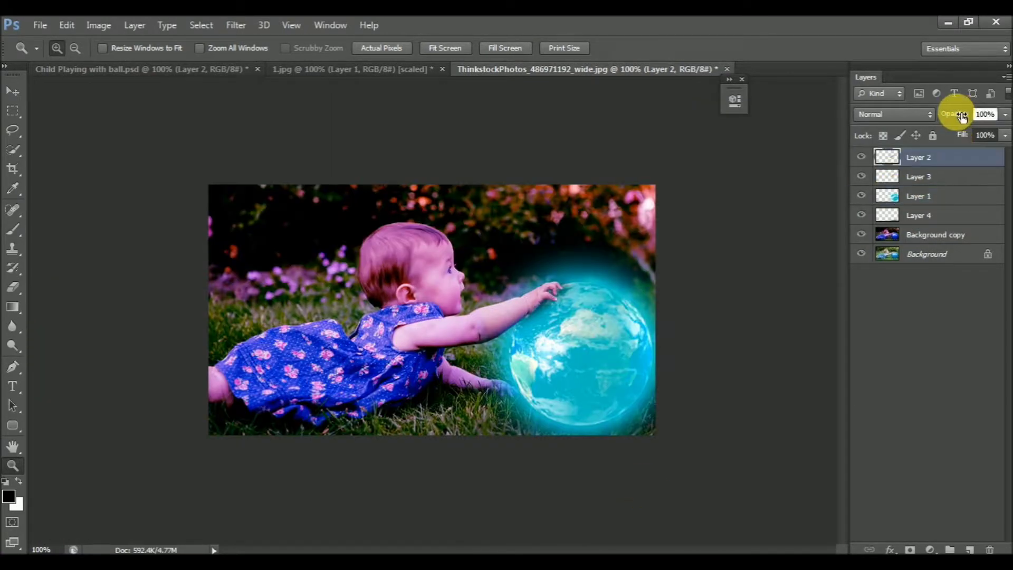
left_click(916, 173)
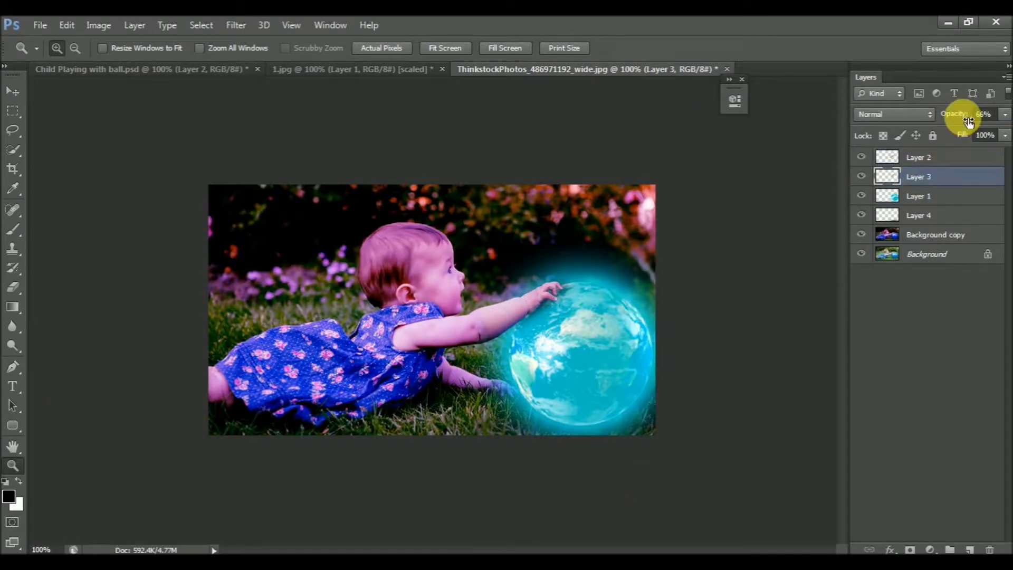
left_click_drag(418, 396, 681, 390)
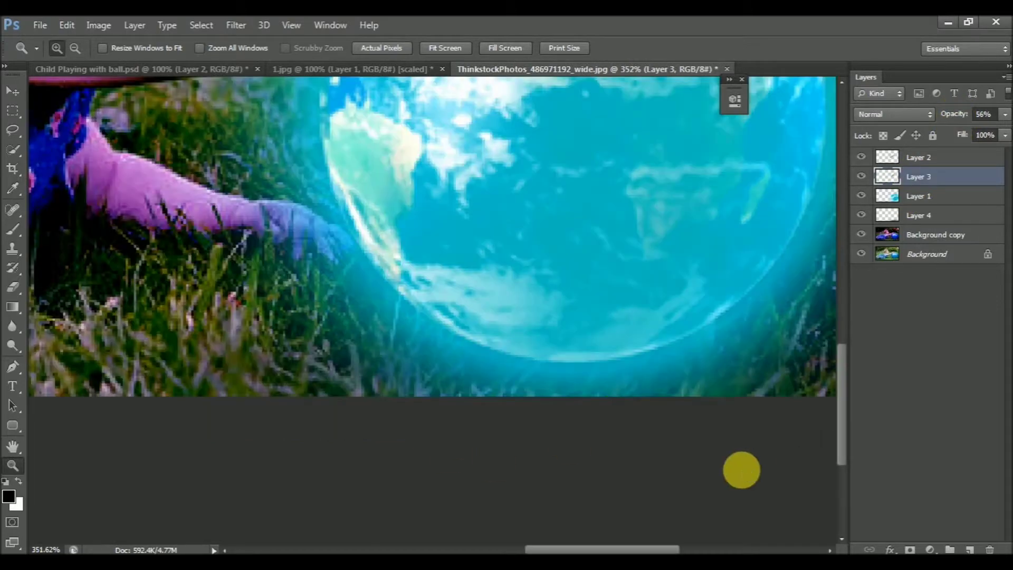
left_click(925, 236)
Set Clone Stamp to 84% opacity and clone grass over the globe's bottom on Layer 1.
key("s")
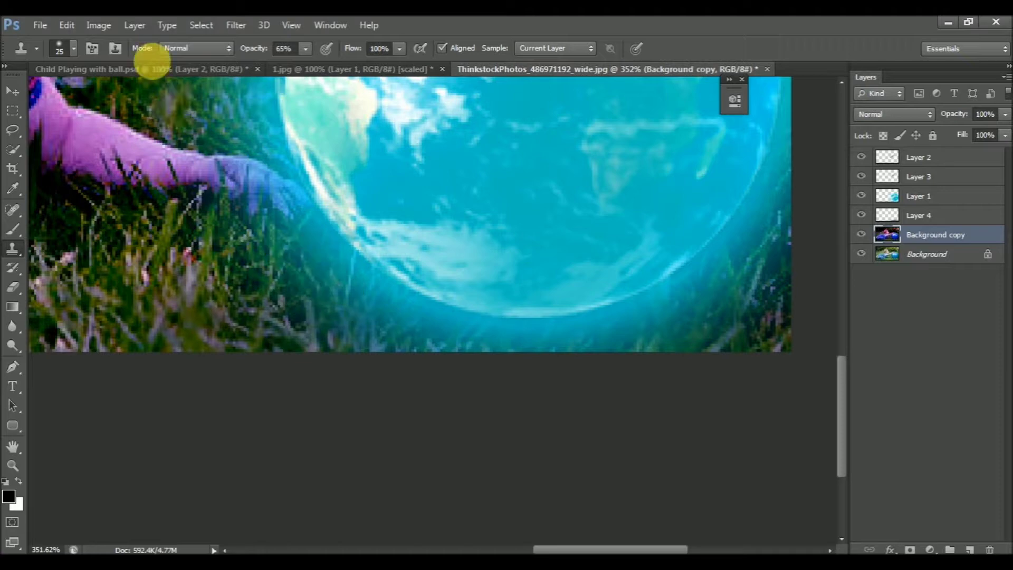
left_click_drag(253, 48, 264, 130)
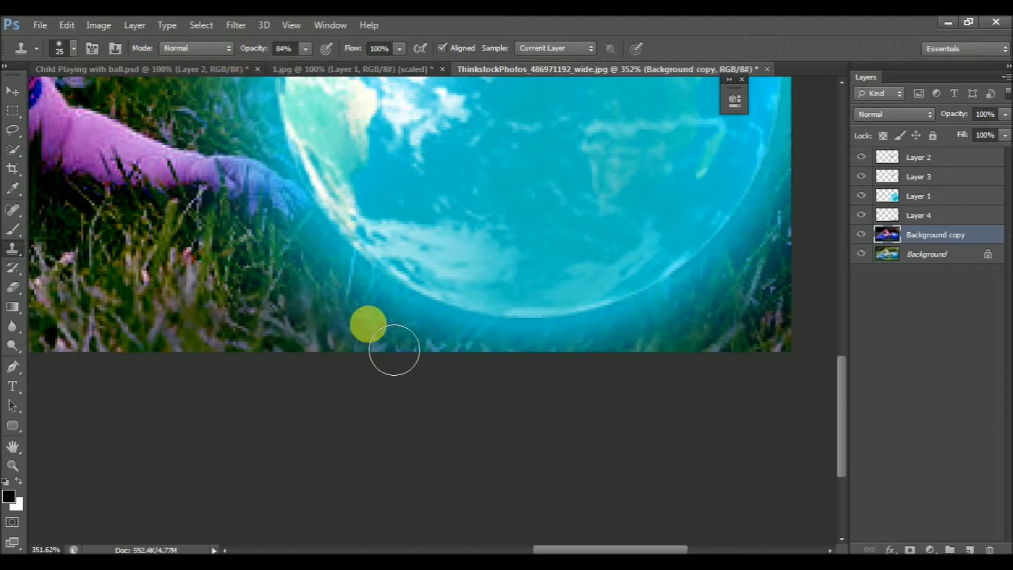
left_click(917, 197)
left_click_drag(413, 340, 761, 338)
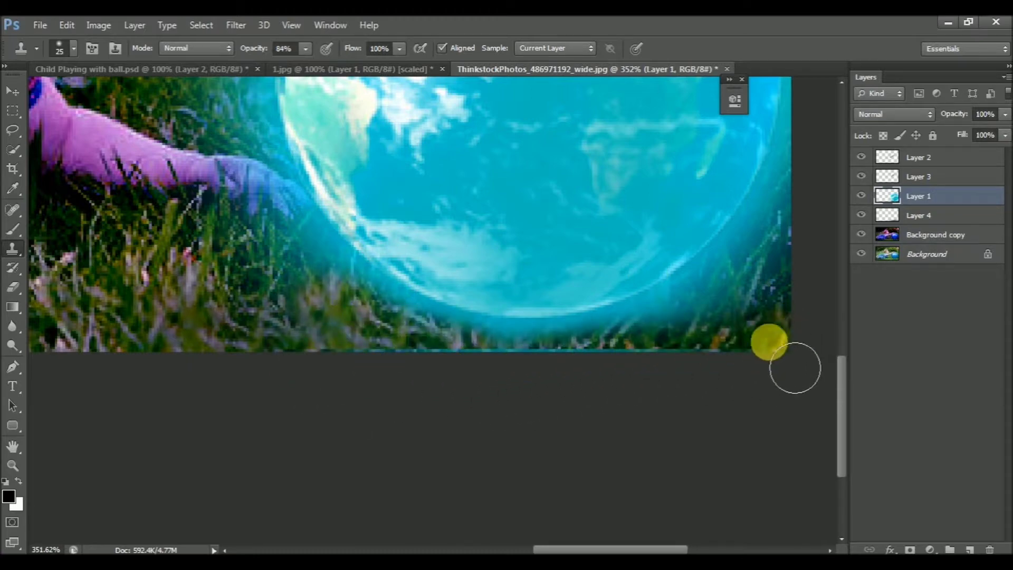
mouse_move(762, 337)
left_mouse_down()
mouse_move(679, 328)
mouse_move(770, 316)
left_mouse_up()
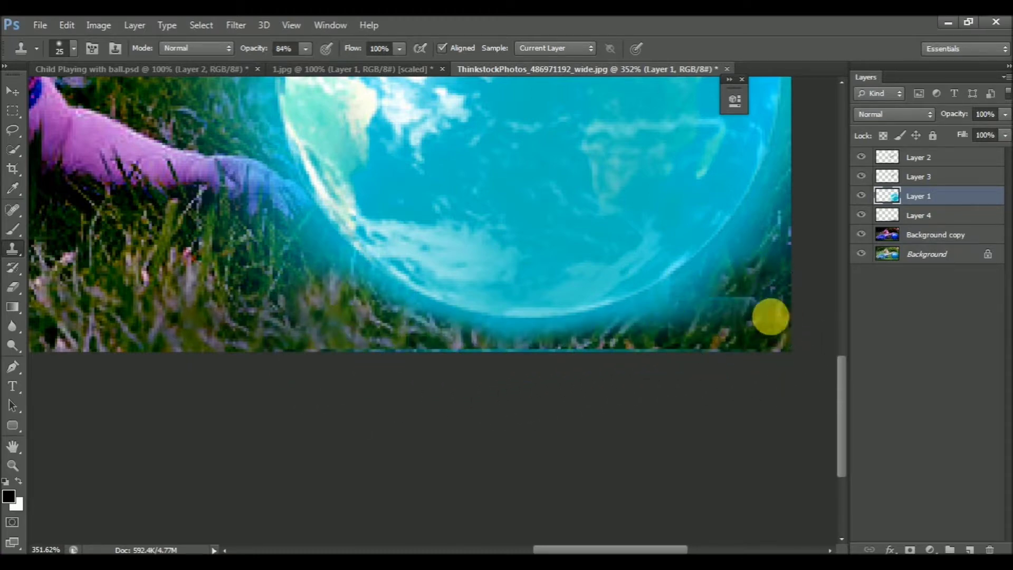
left_click(125, 332, "alt")
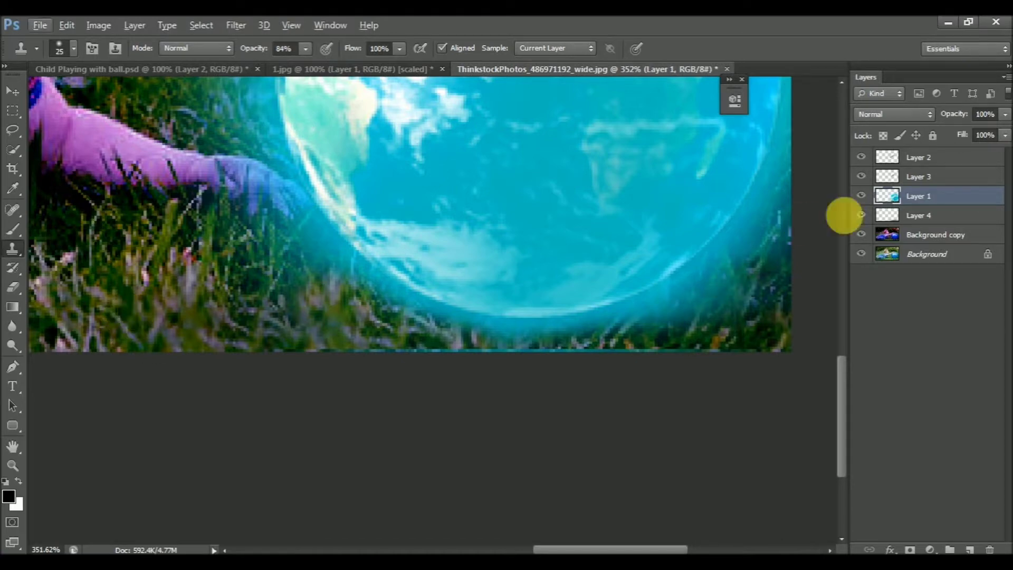
Clone more grass along the image bottom and the globe's lower right on Layer 1.
left_click(944, 235)
left_click(929, 200)
mouse_move(364, 339)
left_mouse_down()
mouse_move(581, 357)
mouse_move(520, 355)
mouse_move(607, 332)
mouse_move(636, 345)
mouse_move(719, 335)
mouse_move(679, 330)
mouse_move(643, 350)
mouse_move(692, 353)
mouse_move(806, 310)
left_mouse_up()
left_click(945, 232)
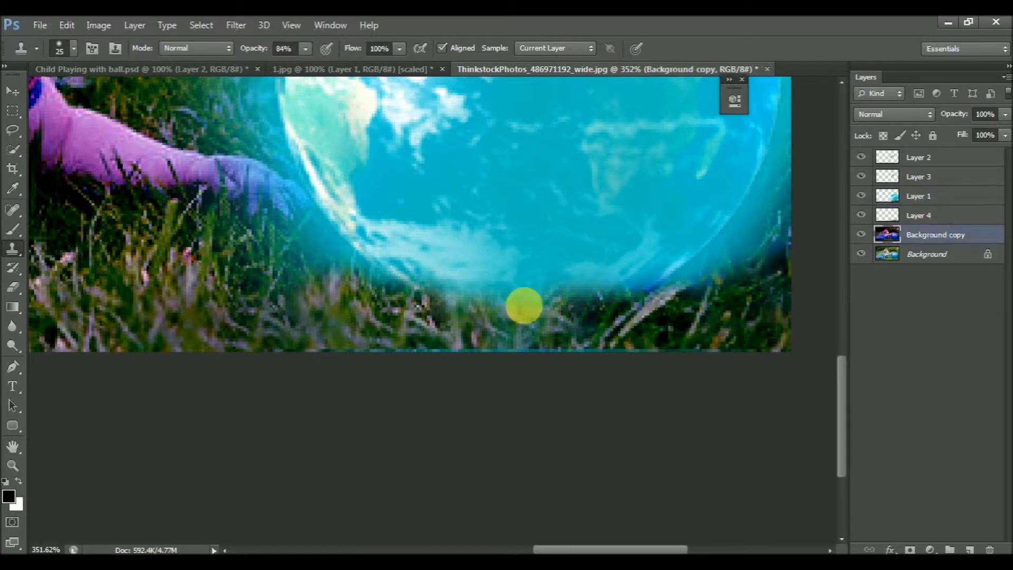
left_click(916, 194)
mouse_move(775, 280)
left_mouse_down()
mouse_move(767, 262)
mouse_move(632, 300)
mouse_move(818, 306)
left_mouse_up()
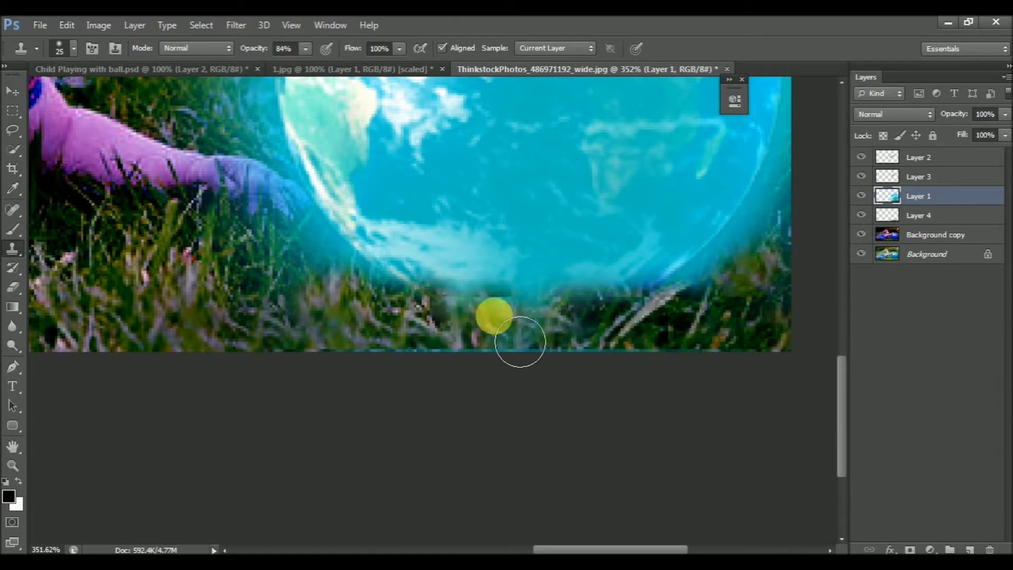
Return to the Move tool and view the whole composite at 100%.
key("v")
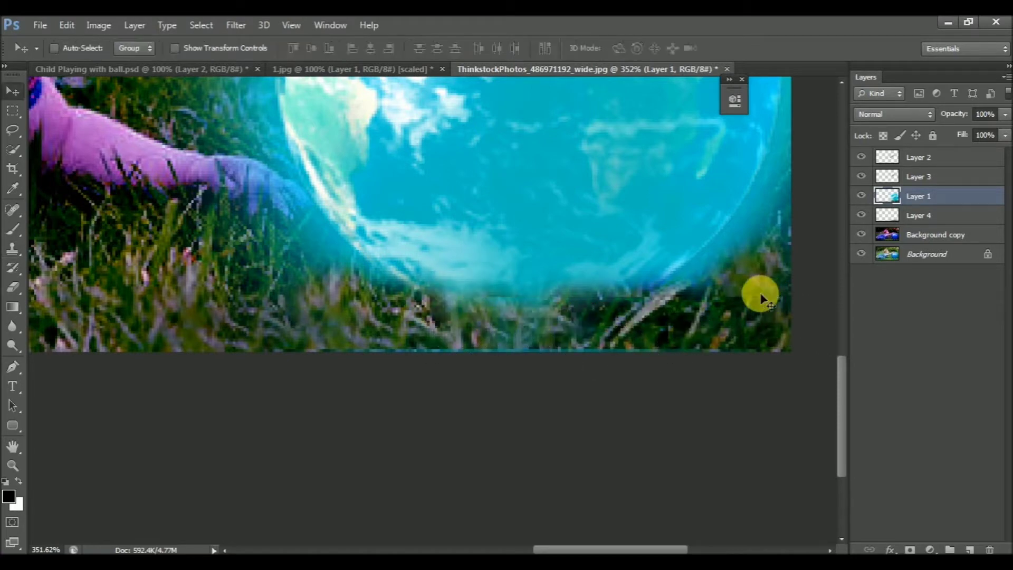
key("ctrl+1")
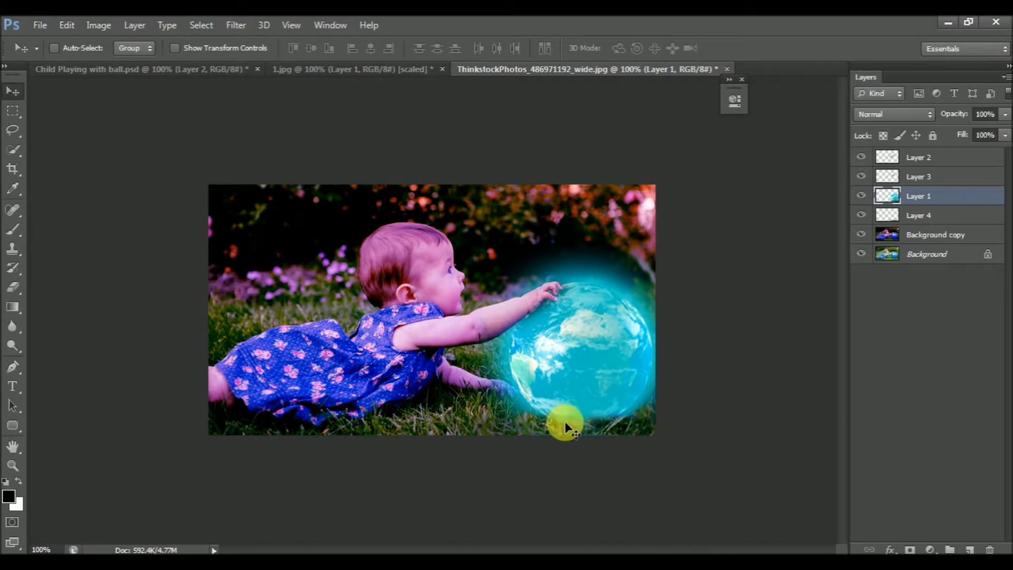
key("e")
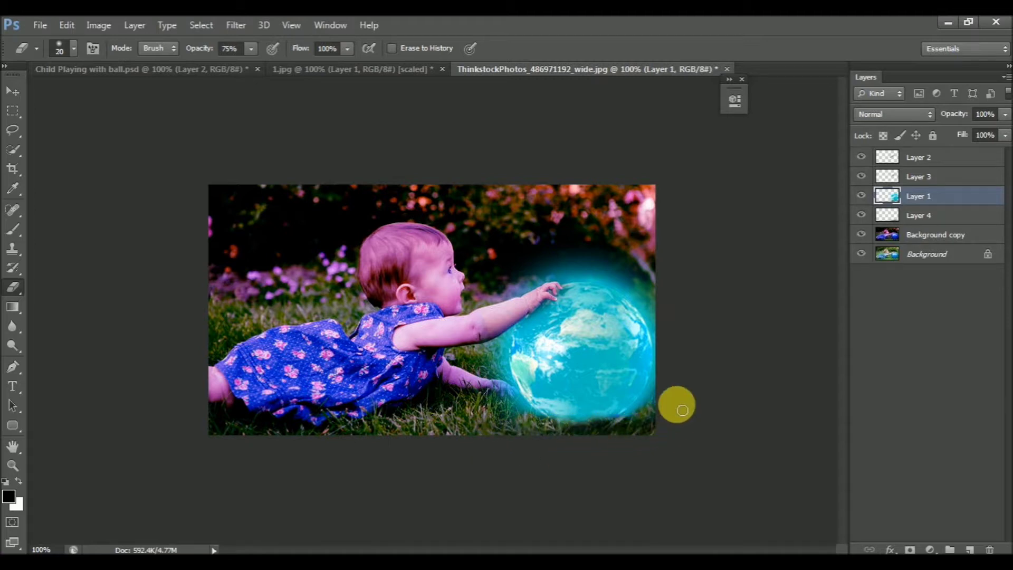
key("v")
key("z")
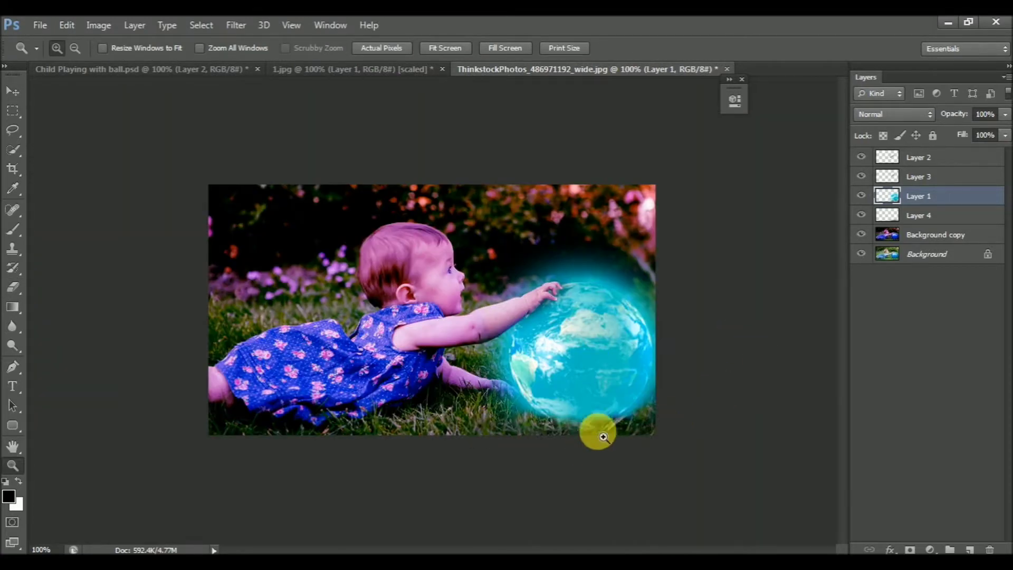
key("b")
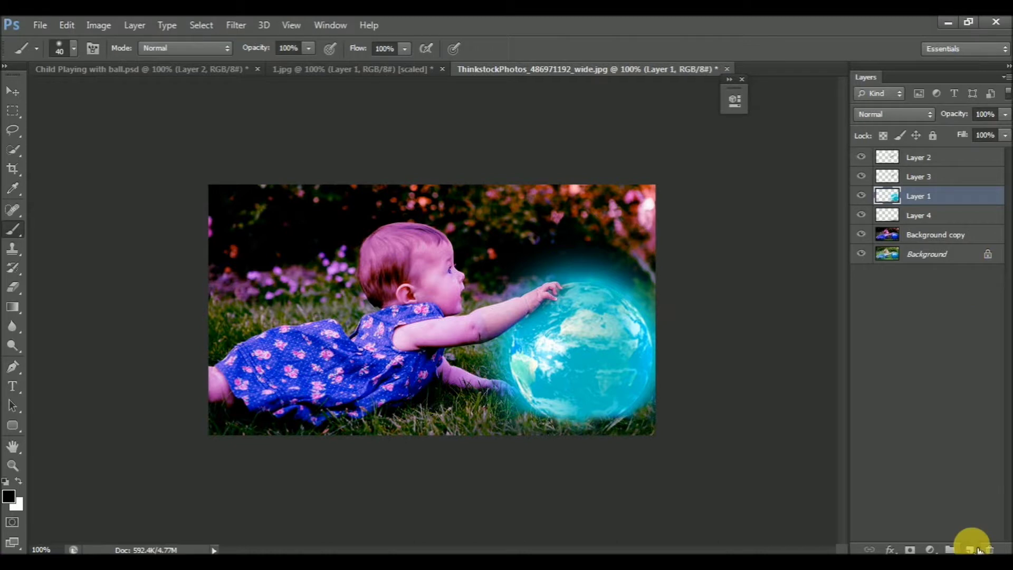
Create a new layer and set the foreground colour to bright cyan.
left_click(976, 549)
left_click(8, 497)
left_click(981, 196)
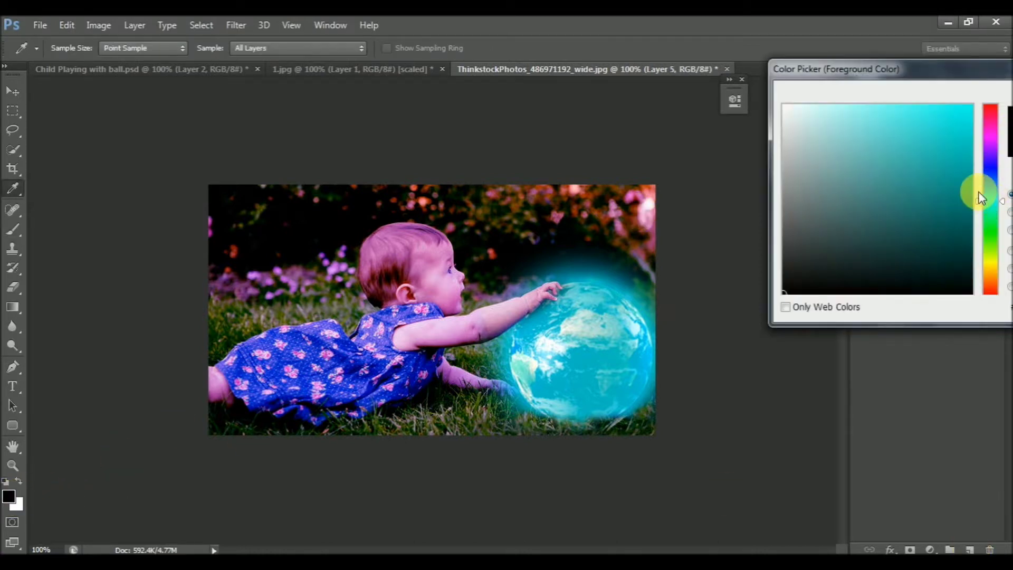
left_click(831, 109)
key("Return")
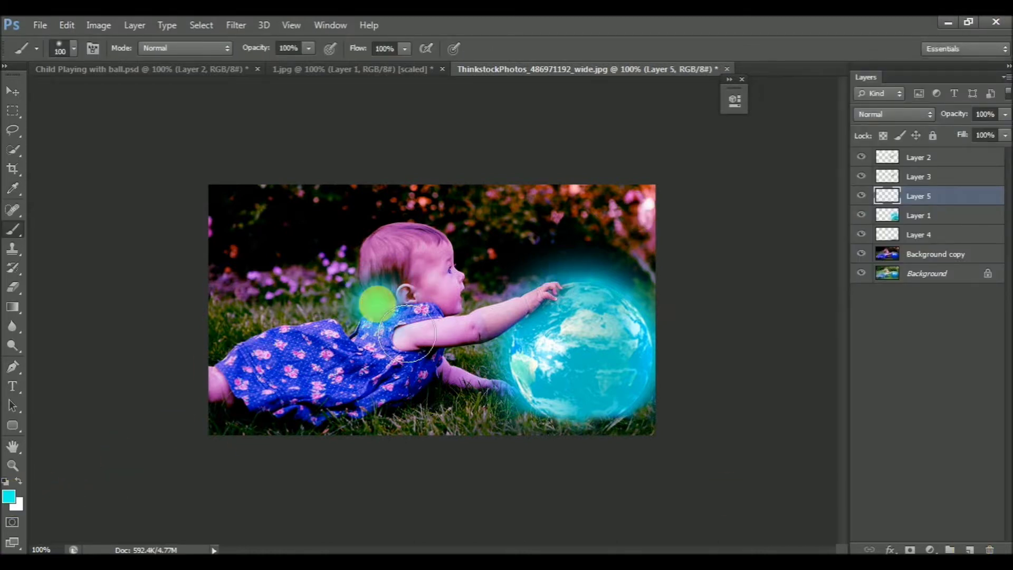
Stretch the cyan blob wide across the globe's base and fade Layer 5 to 24%.
key("ctrl+t")
left_click_drag(648, 418, 795, 418)
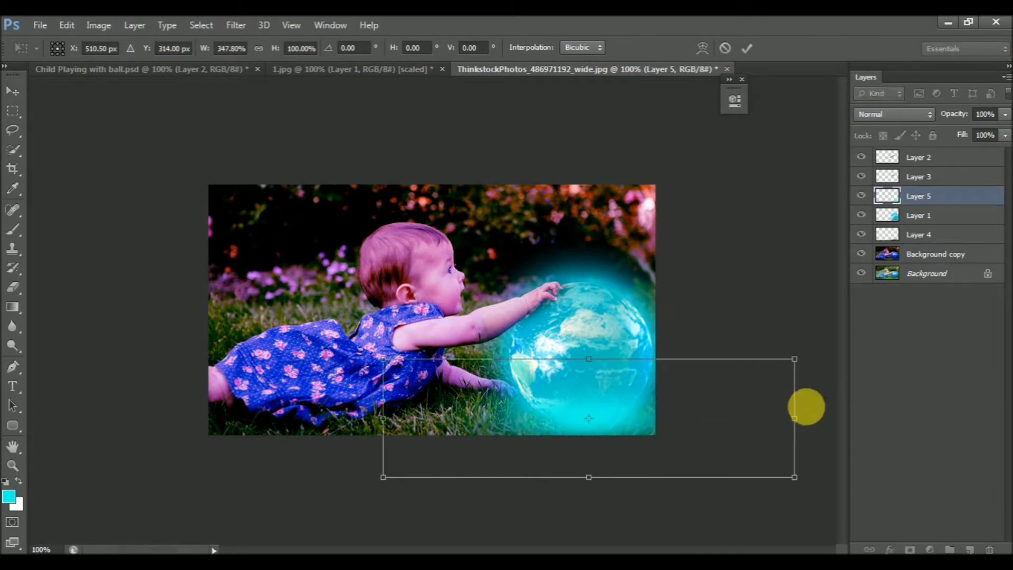
key("Return")
left_click_drag(958, 112, 885, 101)
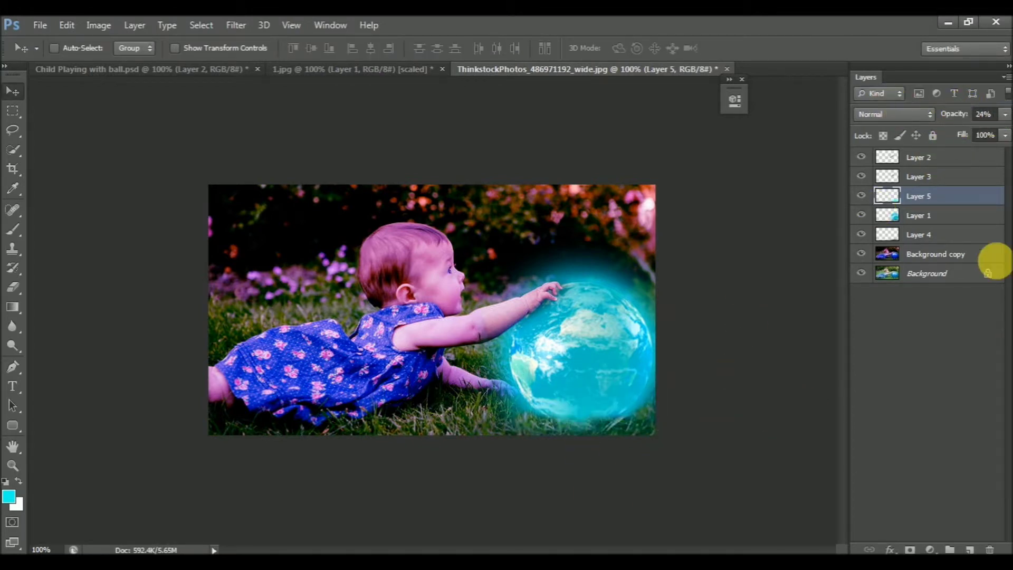
left_click(970, 550)
Paint a cyan stroke along the baby's arm on Layer 6, enlarge it, and move Layer 6 to the top.
key("b")
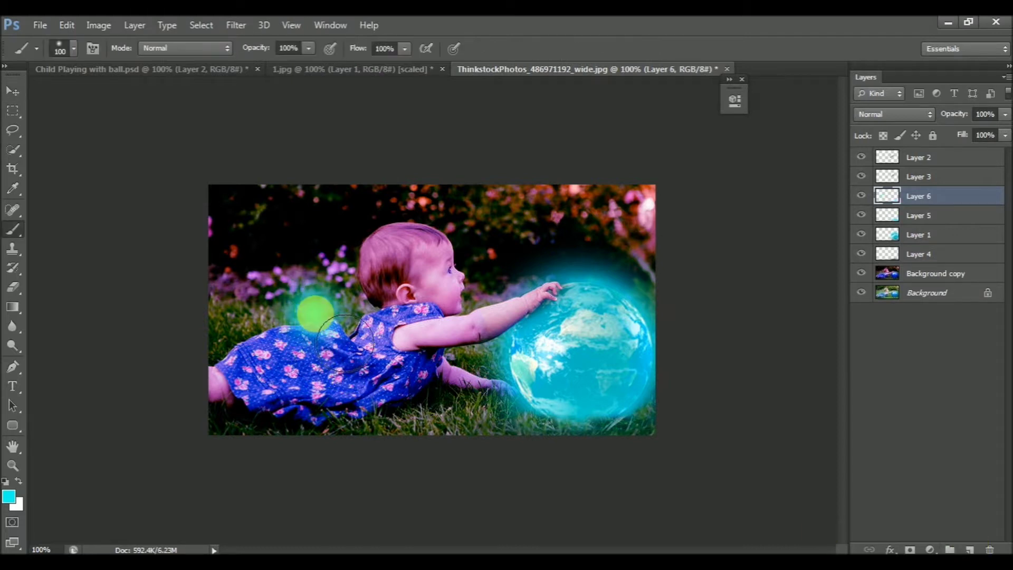
key("ctrl+t")
left_click_drag(345, 342, 465, 325)
left_click_drag(541, 385, 595, 450)
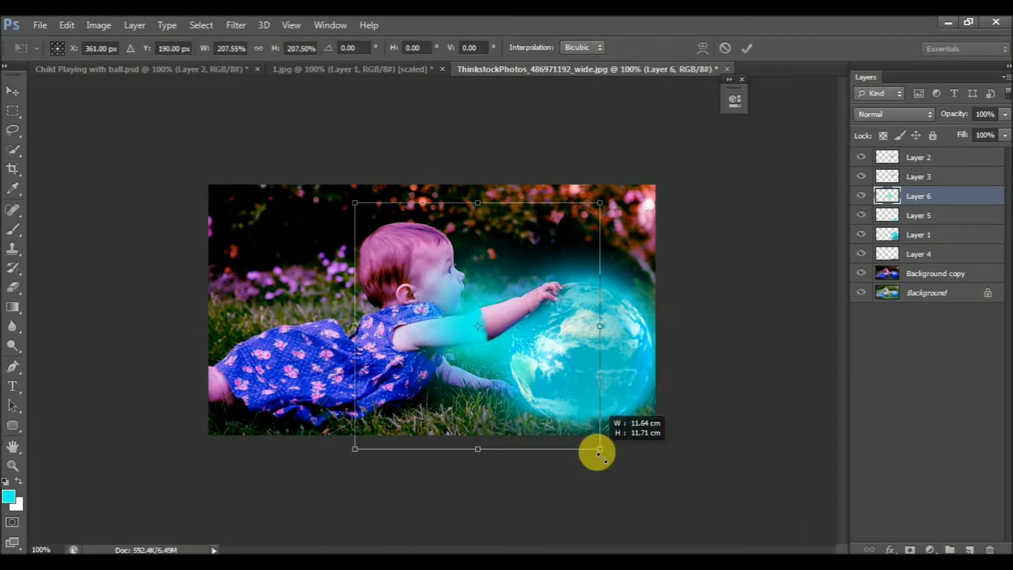
key("Return")
key("v")
key("ctrl+shift+bracketright")
left_click_drag(454, 329, 482, 301)
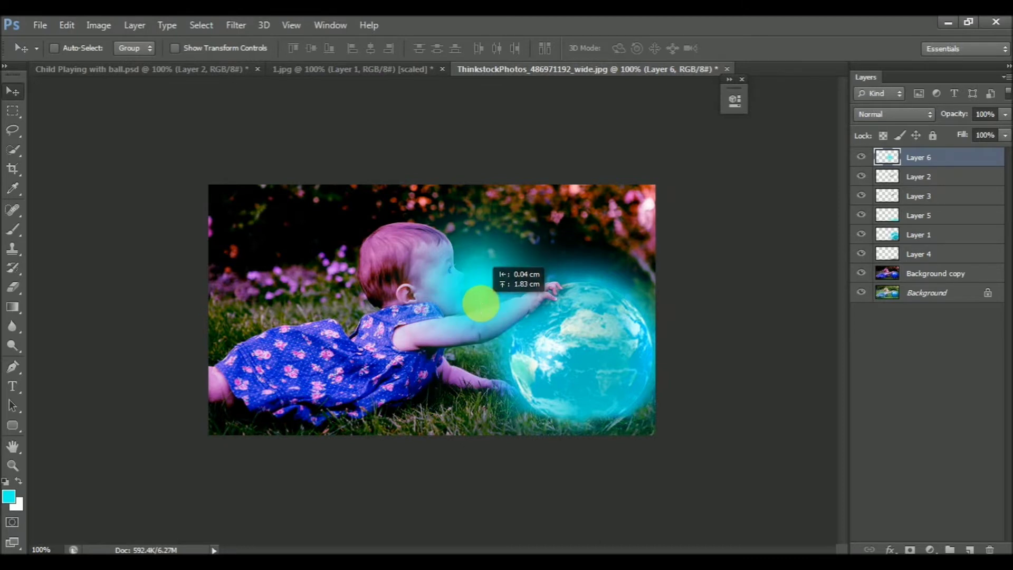
Stretch and widen the cyan glow toward the globe over the arm, lowering Layer 6 opacity to 64%.
key("ctrl+t")
left_click_drag(482, 407, 502, 471)
left_click_drag(474, 377, 485, 414)
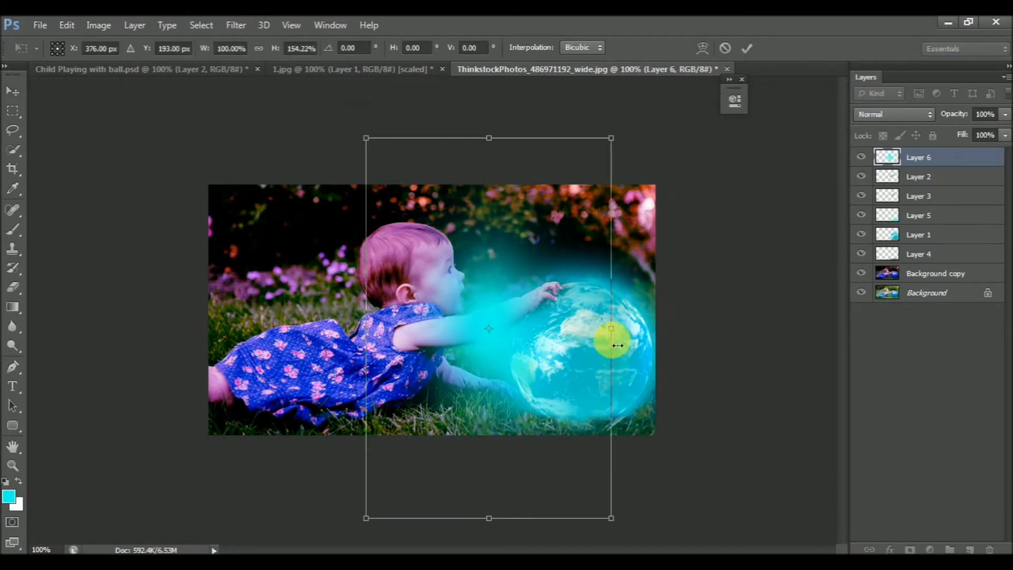
left_click_drag(620, 348, 642, 324)
key("Return")
left_click_drag(486, 327, 489, 327)
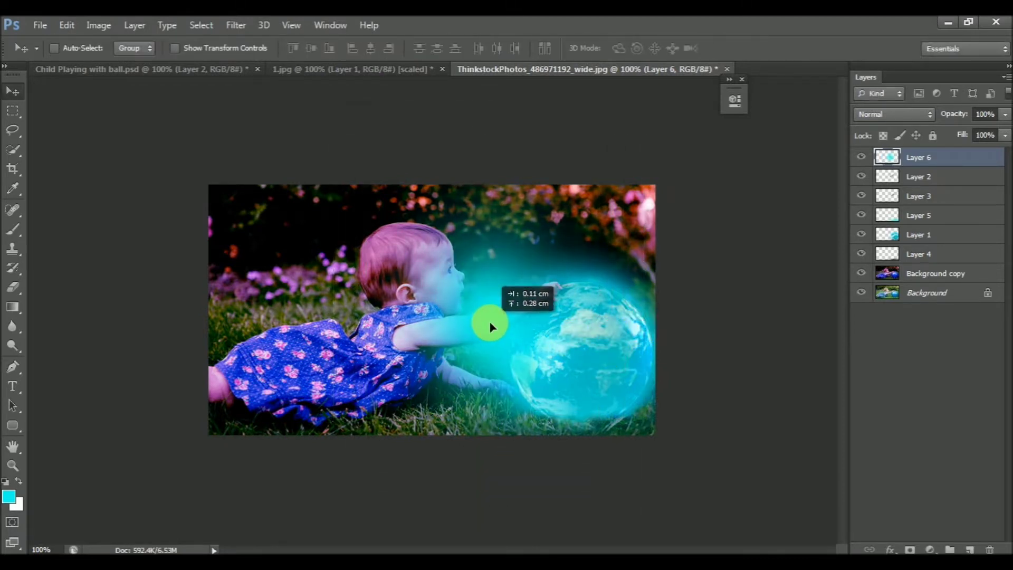
left_click(1006, 114)
left_click_drag(1001, 125, 982, 125)
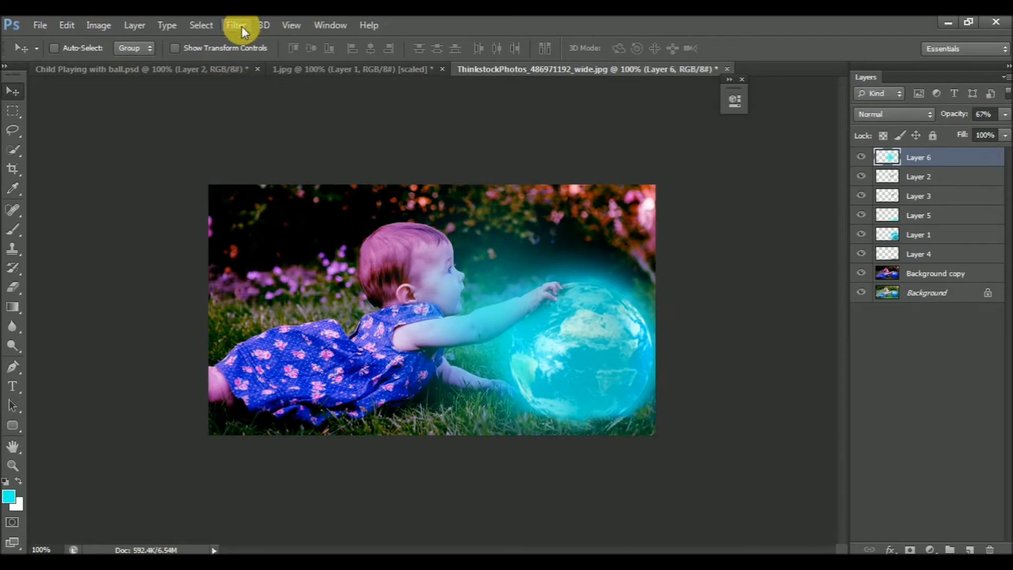
Soften the cyan spill with a Zoom-style Radial Blur and zoom out to review the composite.
left_click(249, 26)
left_click(457, 333)
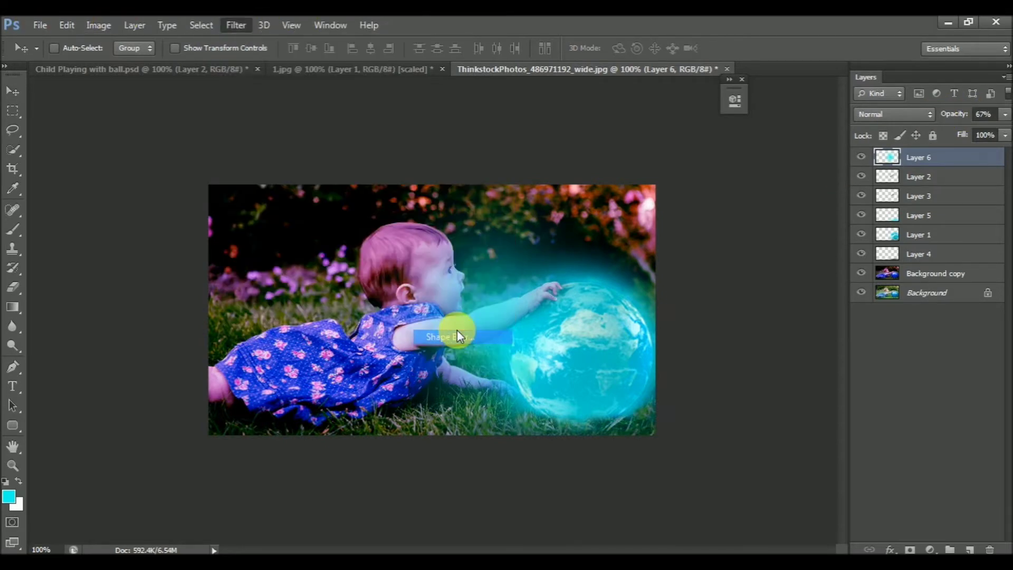
key("Escape")
left_click(236, 25)
mouse_move(243, 175)
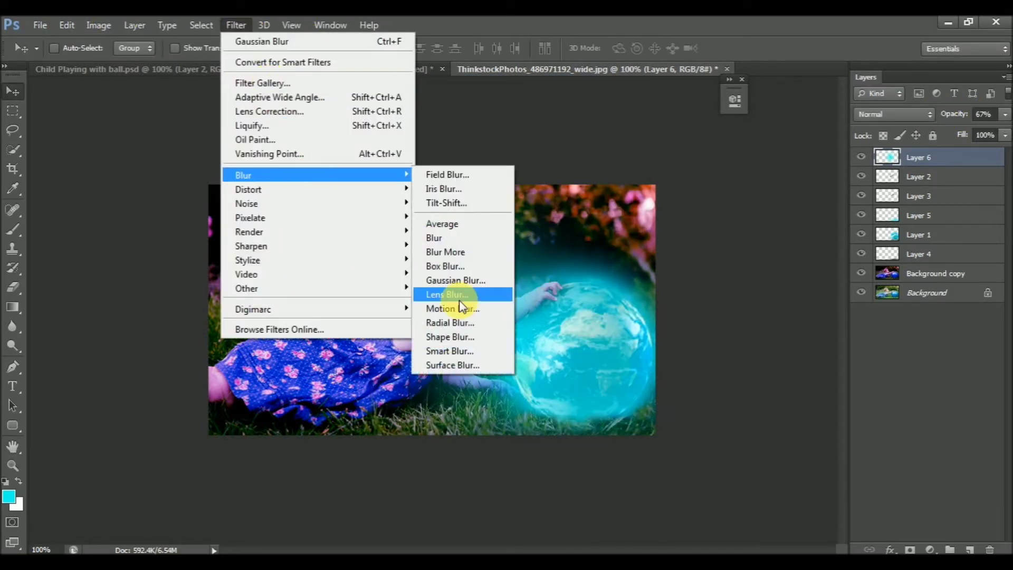
left_click(462, 322)
left_click(740, 134)
key("Return")
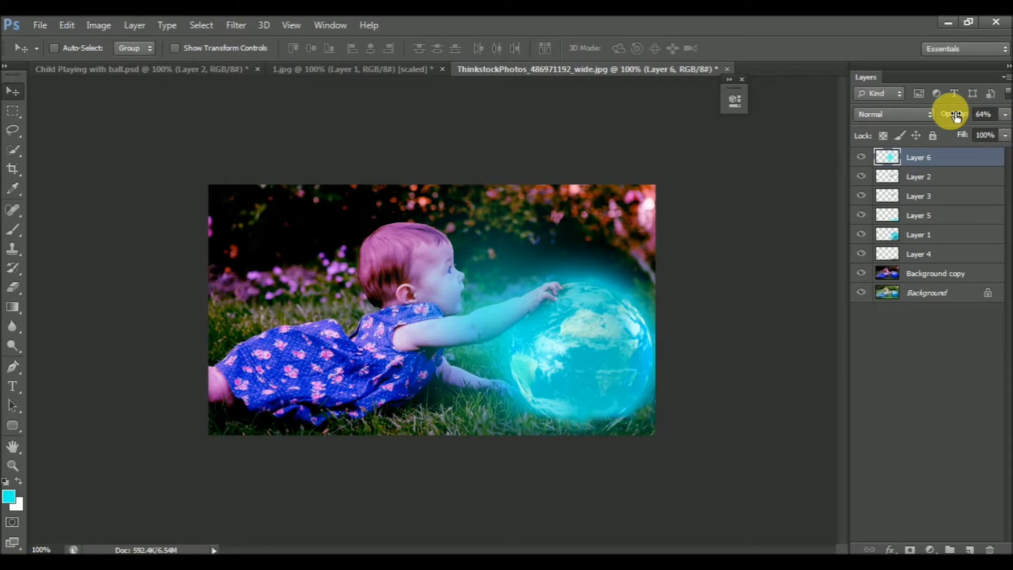
key("ctrl+minus")
key("ctrl+minus")
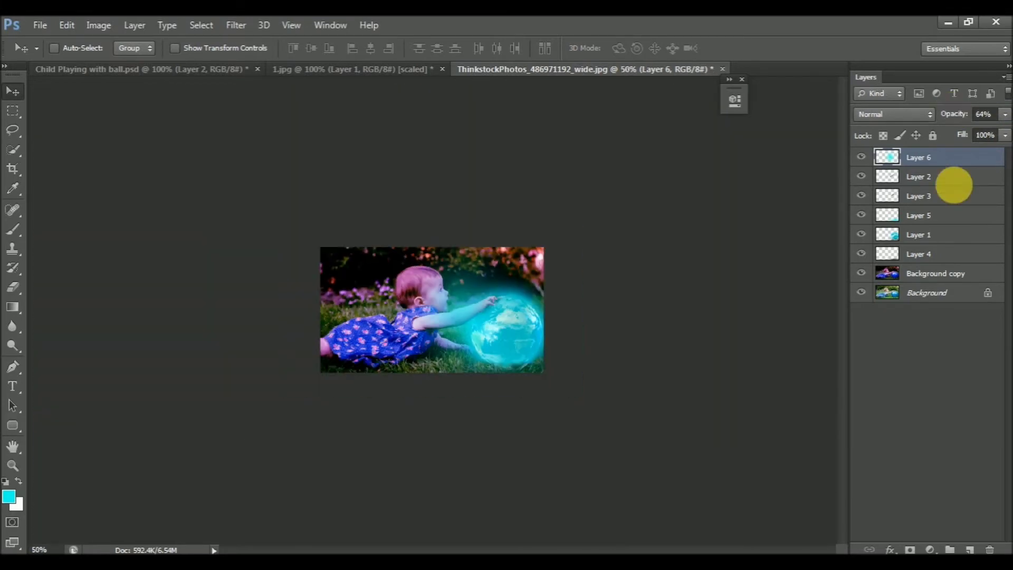
left_click(934, 273)
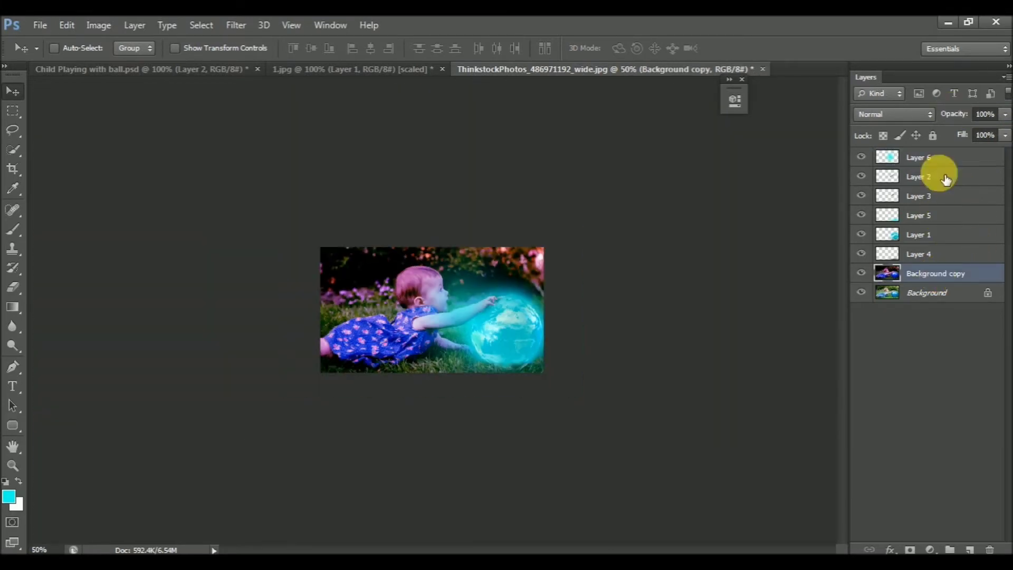
left_click(928, 157)
Add a Curves adjustment layer and pull the RGB curve down to darken the image.
left_click(930, 550)
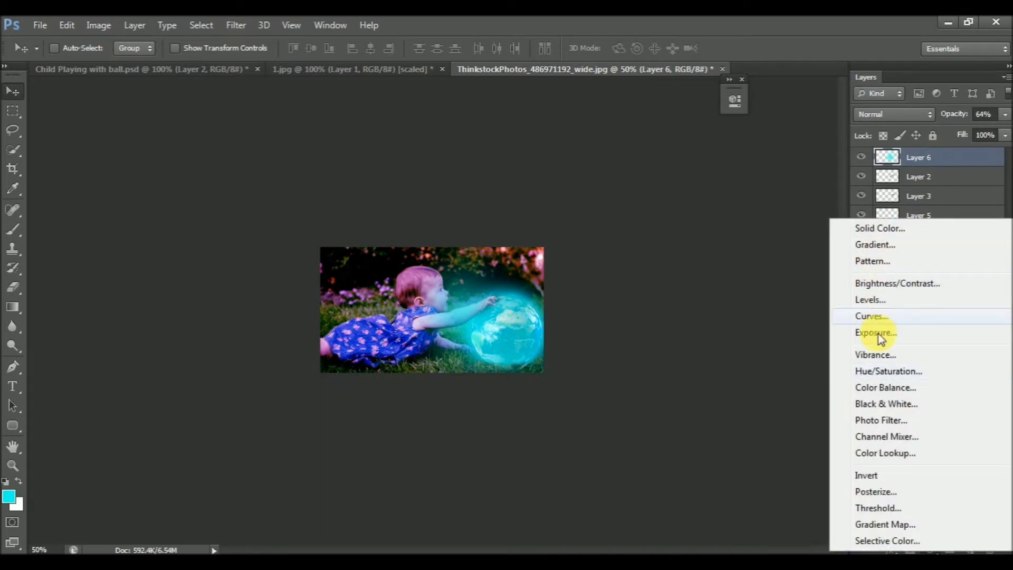
left_click(874, 317)
left_click_drag(605, 239, 626, 249)
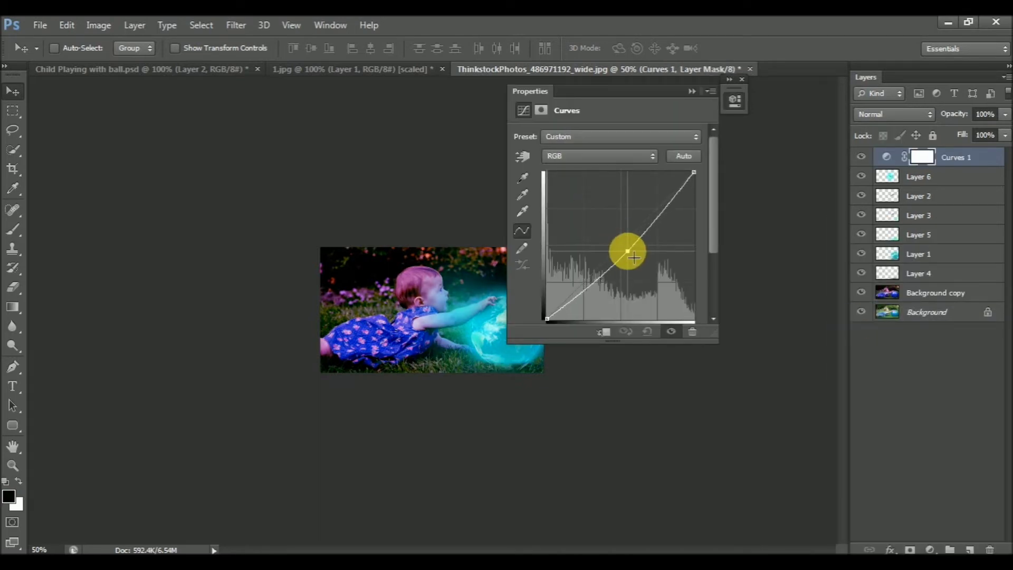
left_click_drag(675, 96, 772, 94)
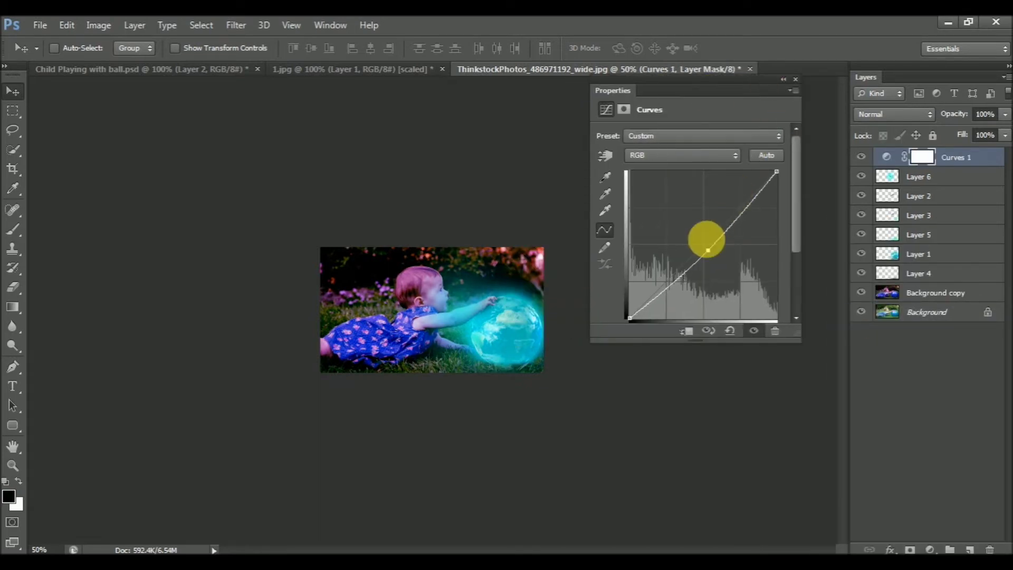
Raise the Blue curve and lower the Green curve for purple tones, then collapse Properties.
left_click(687, 155)
left_click(660, 199)
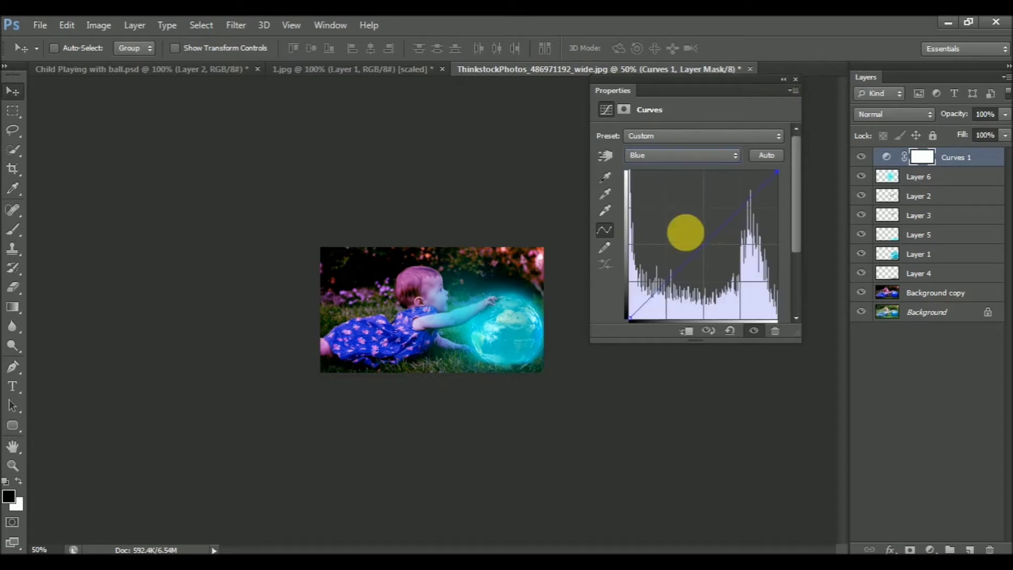
left_click(720, 236)
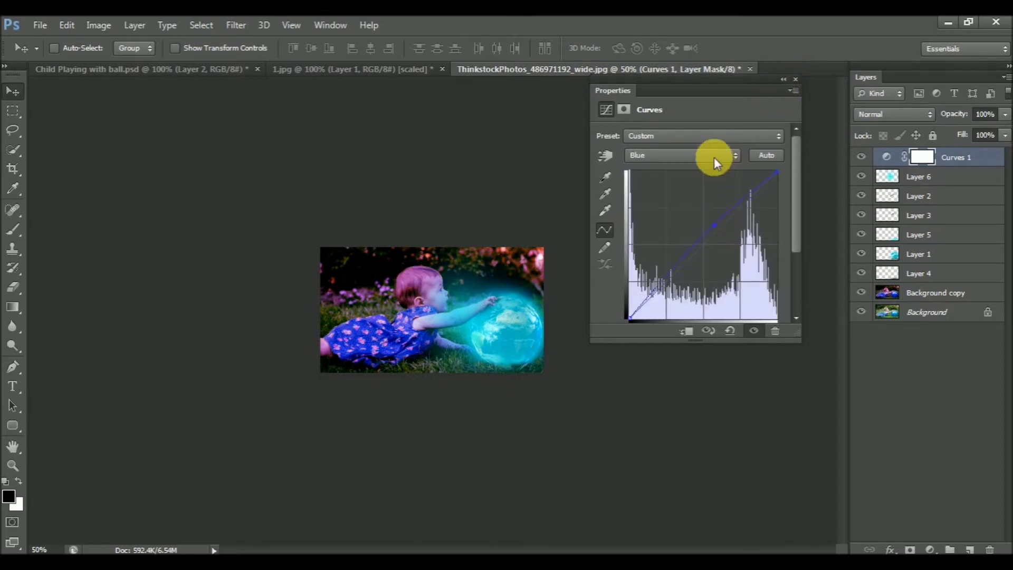
left_click(668, 181)
left_click(680, 158)
left_click(658, 195)
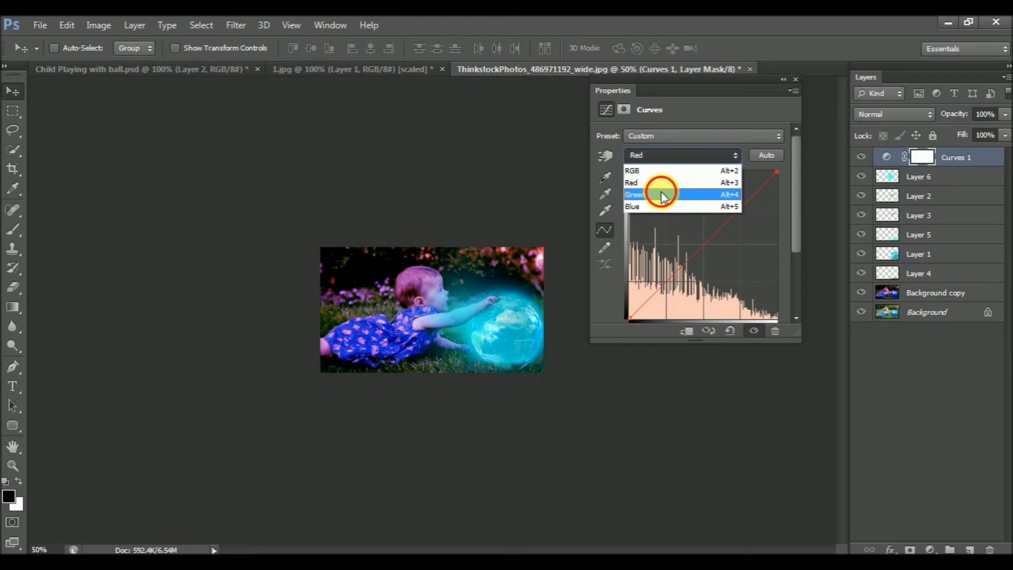
left_click(713, 242)
left_click_drag(713, 243, 721, 251)
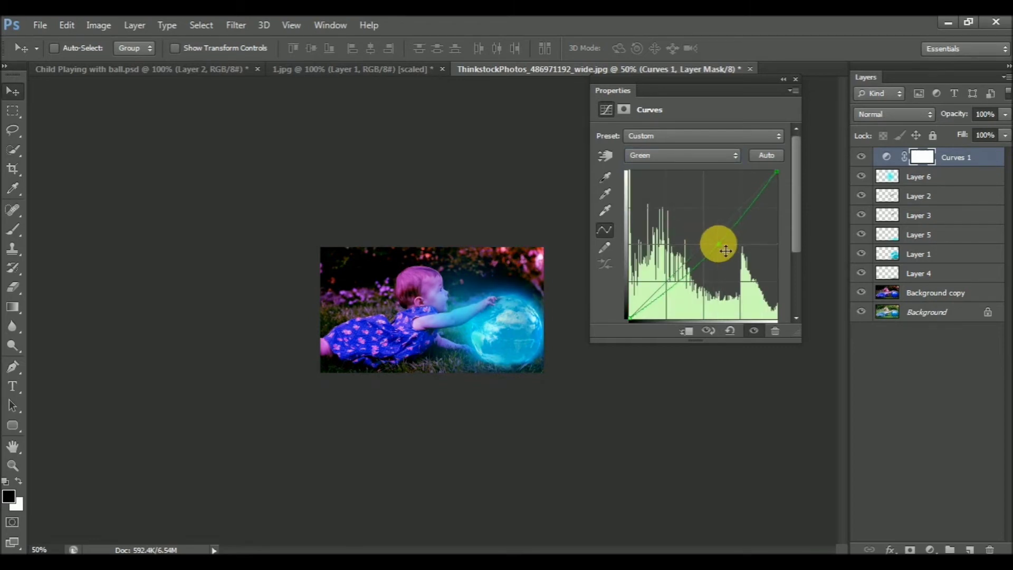
left_click(783, 79)
key("ctrl+1")
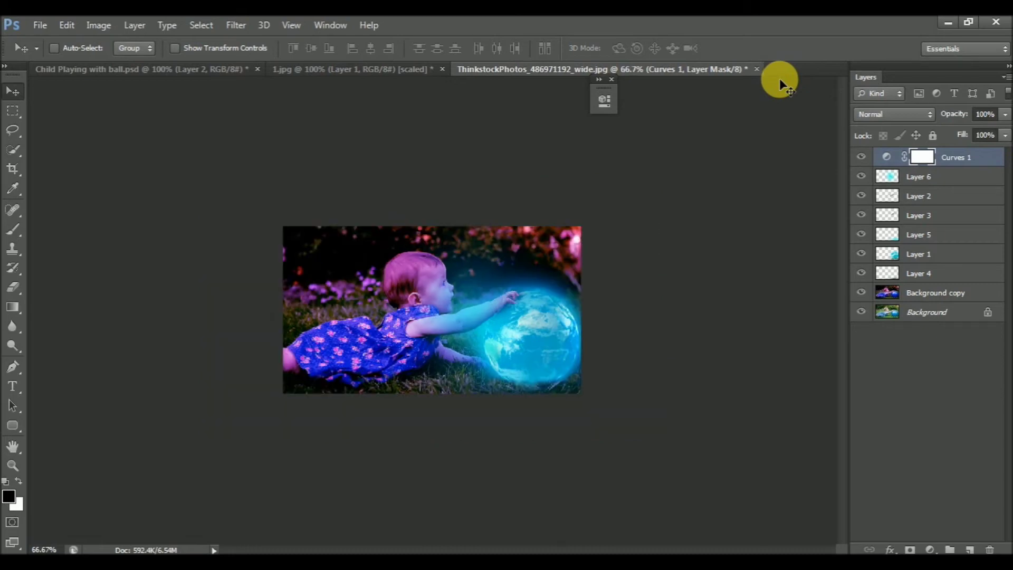
key("super")
Launch Notepad from the Start menu over the finished composite.
left_click(33, 276)
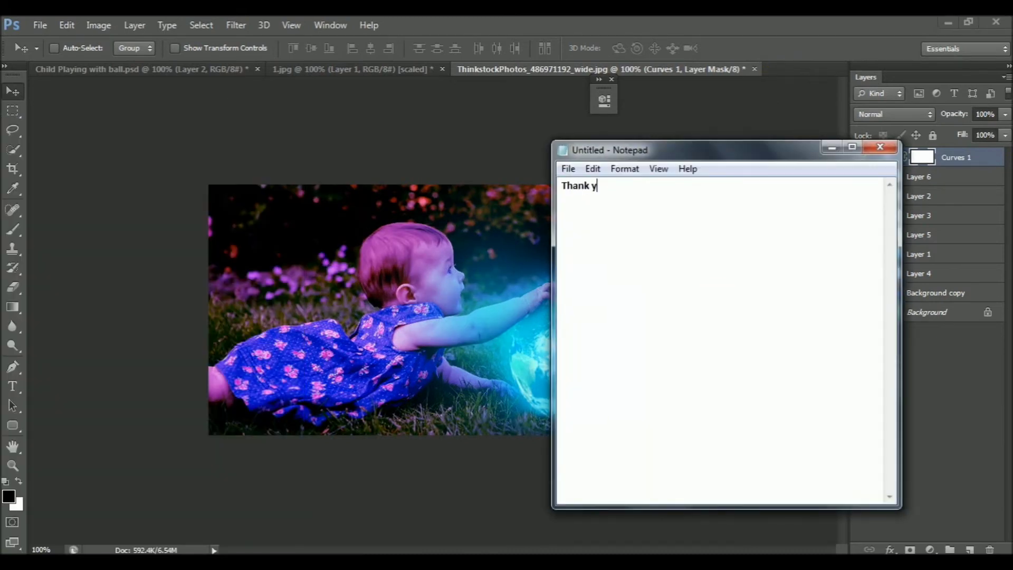